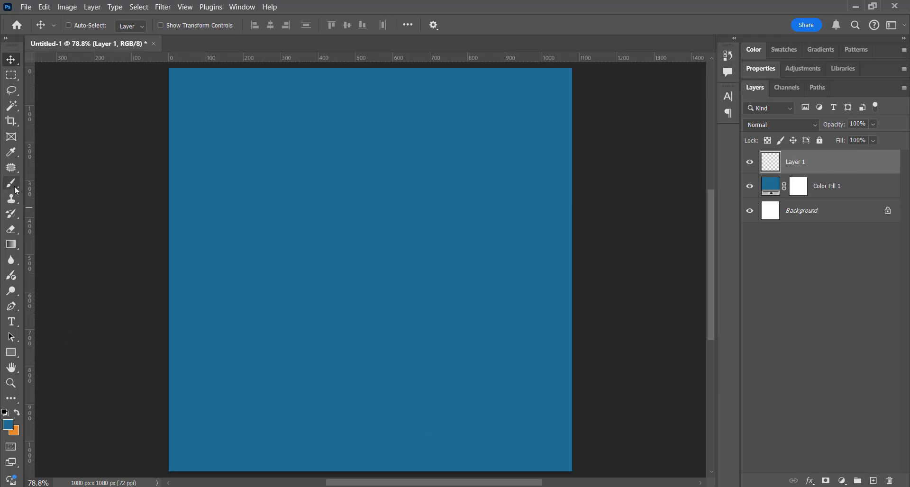
Set up a soft round brush with white (ffffff) as the foreground colour.
click(13, 183)
click(16, 425)
text(ffffff)
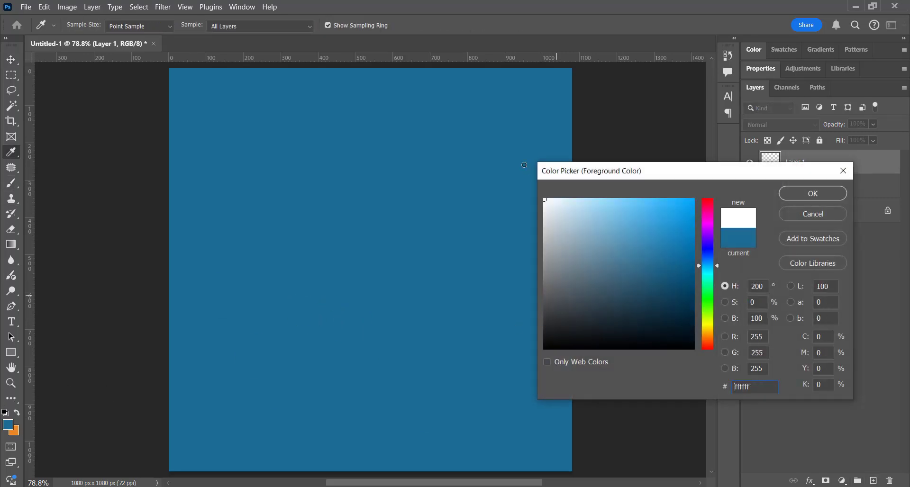
key(Return)
right_click(390, 256)
double_click(445, 407)
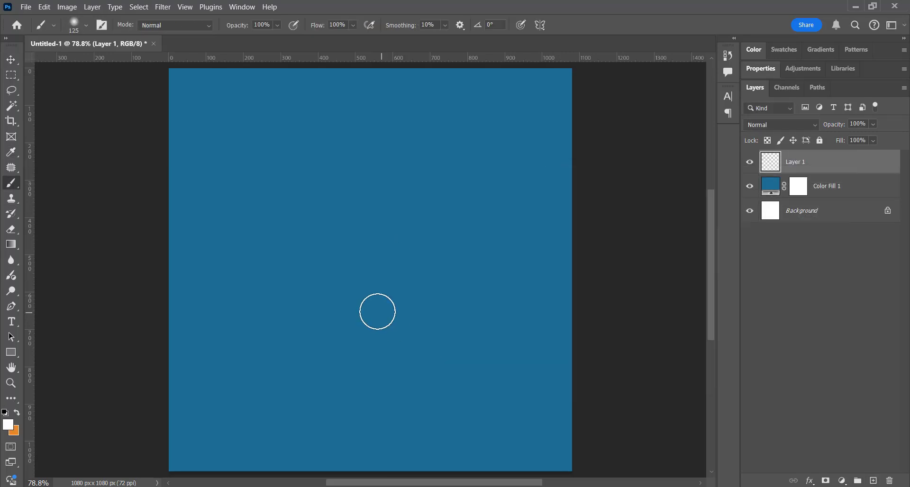
Paint one white glow at the canvas centre with a 1300 px brush and set Layer 1's opacity to 92%.
key(bracketright)
key(bracketright)
key(bracketright)
key(bracketright)
key(bracketright)
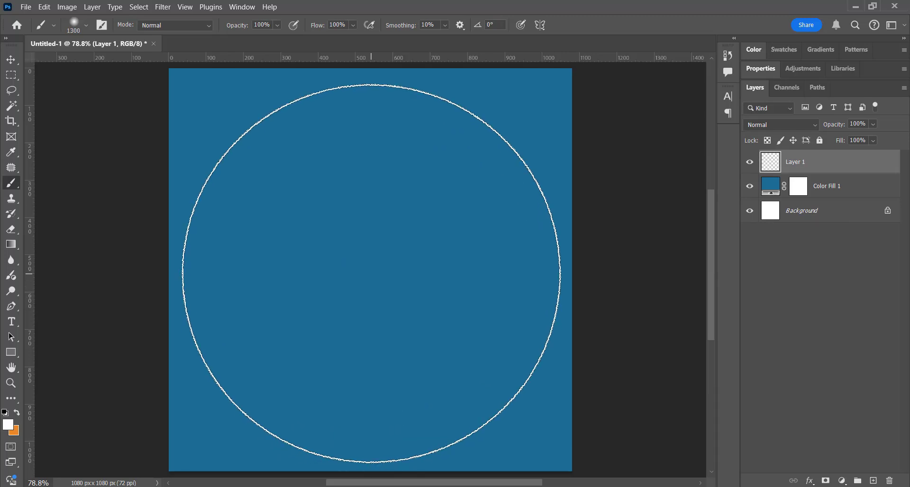
click(370, 270)
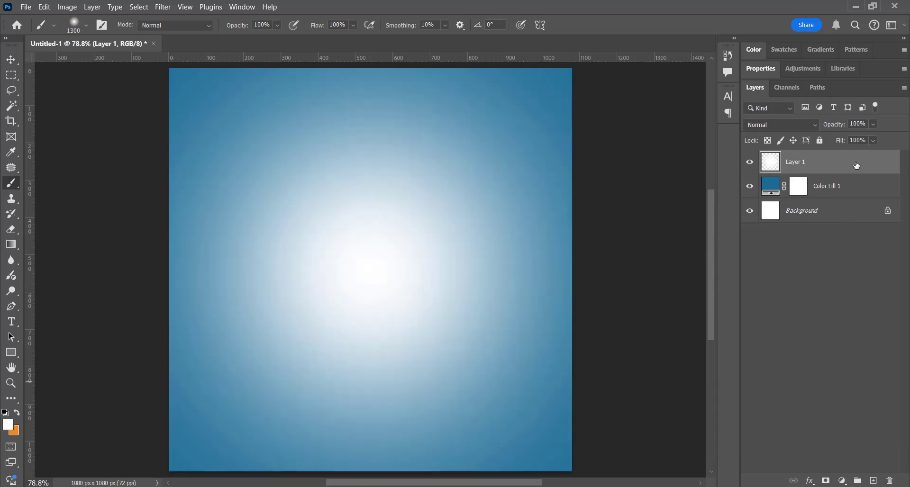
key(v)
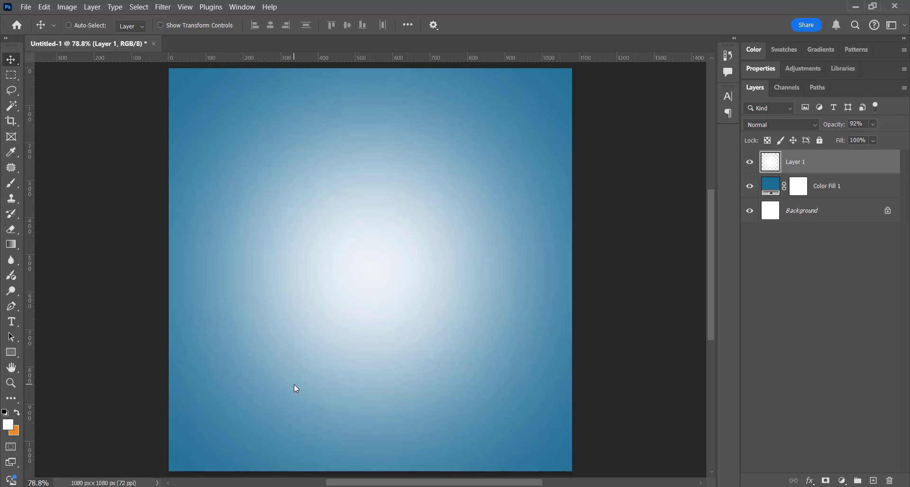
Place the black phone image left of the canvas centre, with its background masked out by a Subject selection.
key(ctrl+v)
key(Return)
click(138, 7)
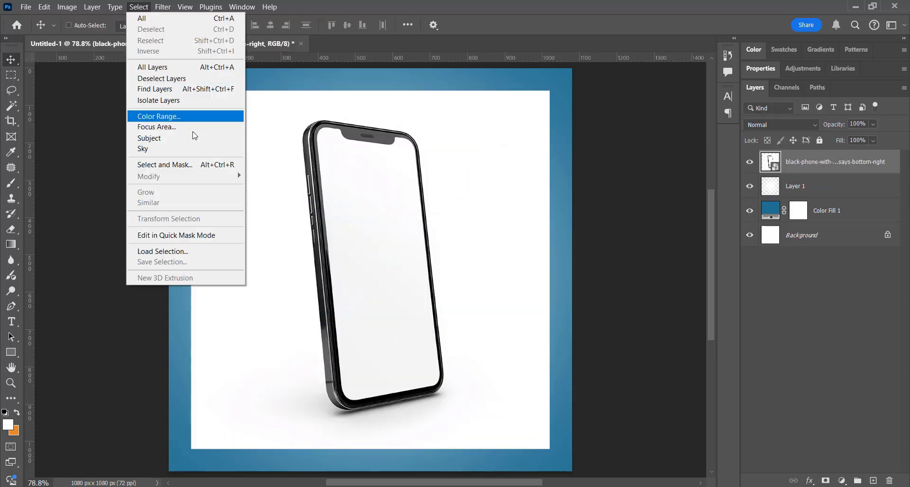
click(194, 138)
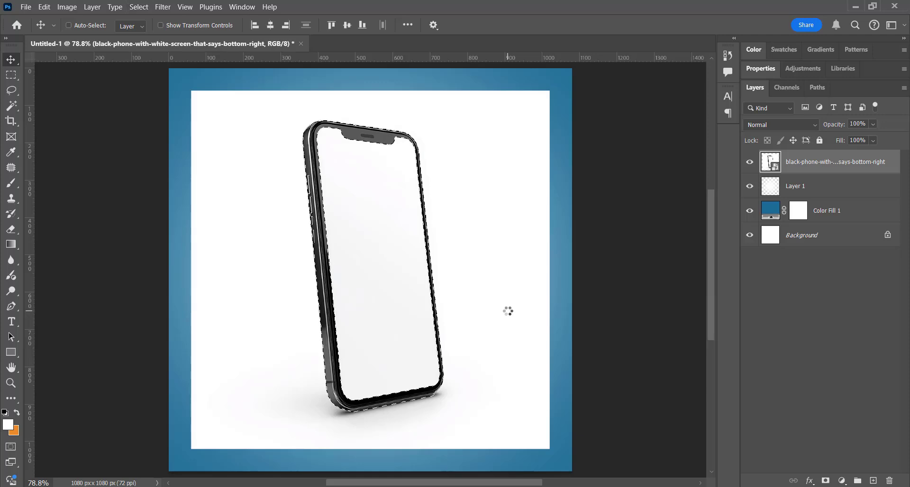
click(826, 481)
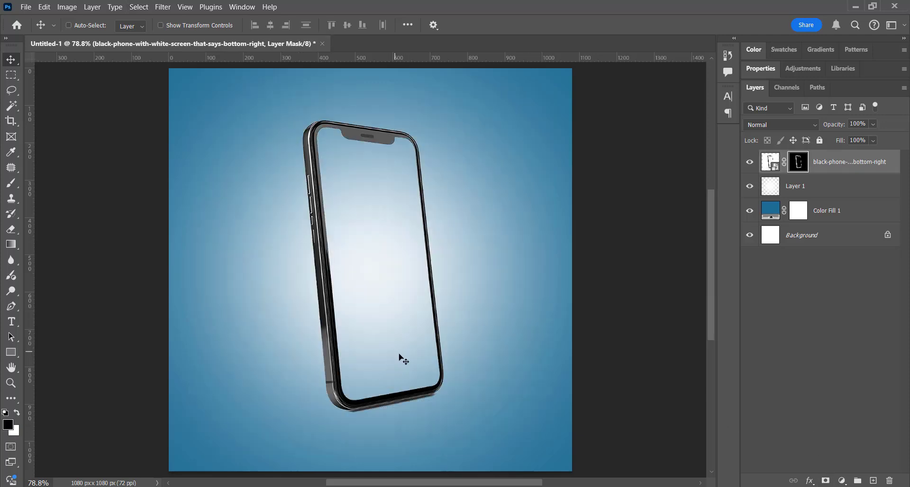
drag(406, 361, 315, 376)
Paint a soft black (000000) dab with a 400 px brush on a new layer between Layer 1 and the phone.
click(11, 184)
click(842, 194)
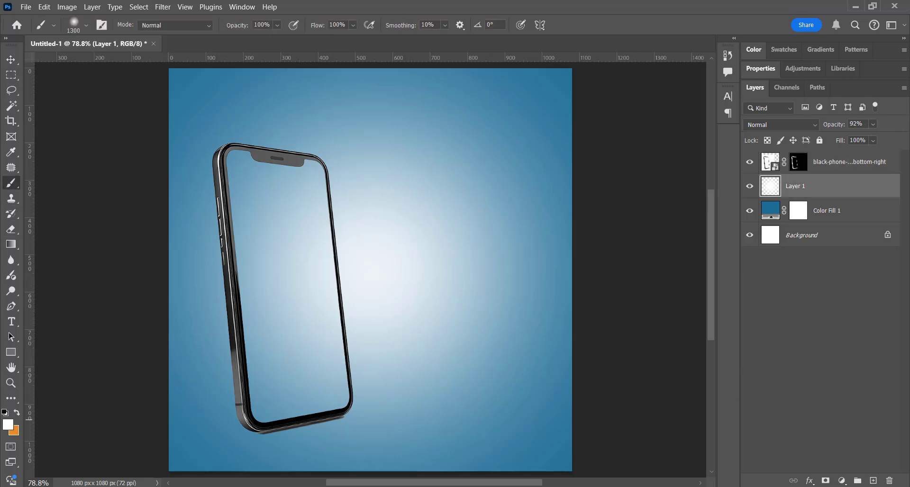
click(873, 481)
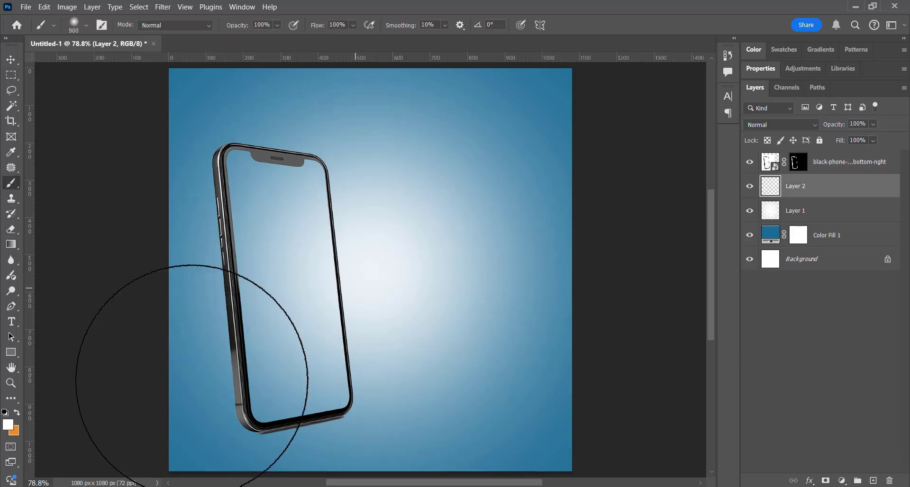
click(8, 425)
text(000000)
key(Return)
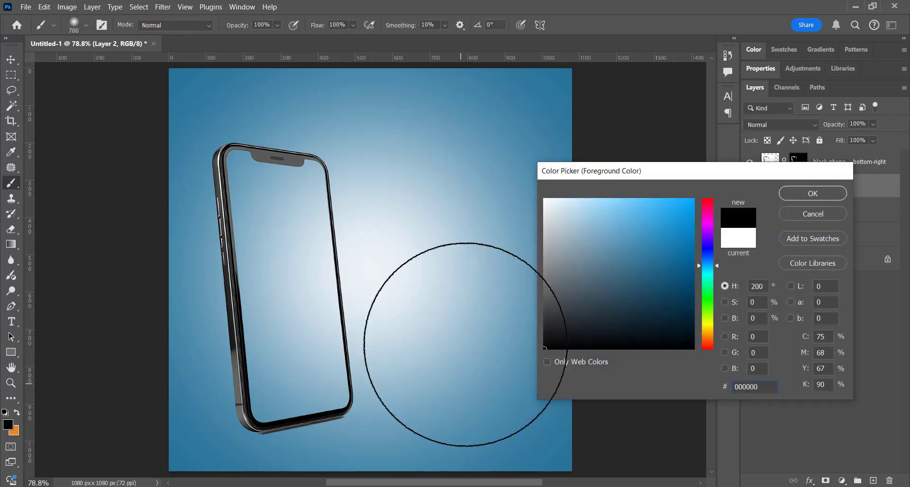
key(bracketleft)
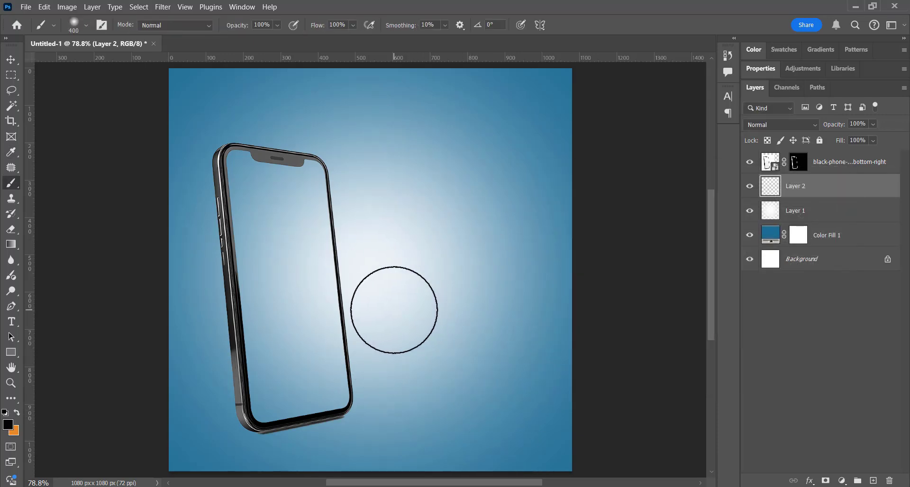
click(394, 310)
Transform the black dab into a thin shadow under the phone, about 86% wide and 5.5% high, rotated about -12°.
key(ctrl+t)
drag(394, 191, 398, 417)
drag(462, 474, 476, 450)
drag(410, 412, 314, 411)
drag(404, 445, 395, 452)
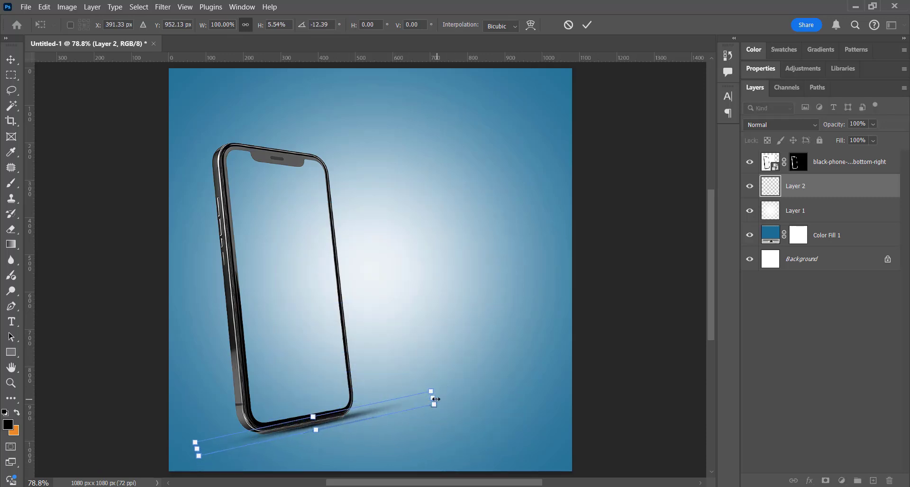
drag(435, 399, 407, 403)
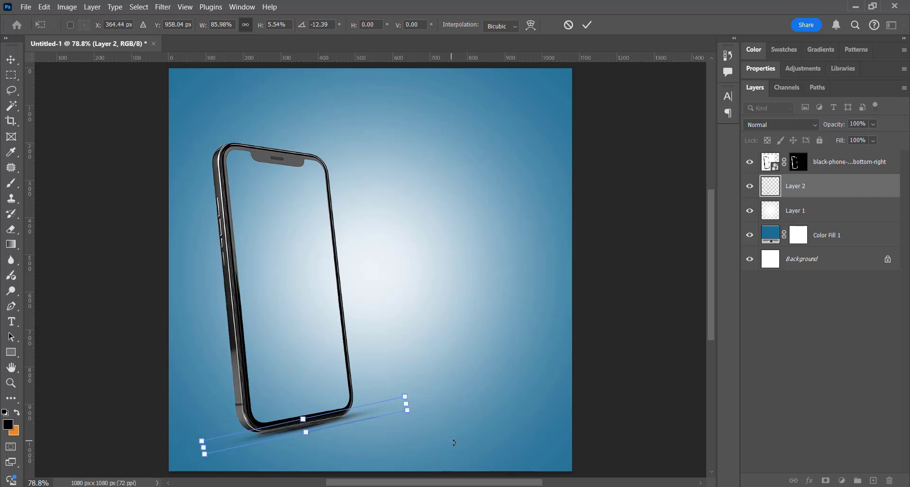
drag(454, 442, 452, 445)
key(Return)
key(b)
click(11, 61)
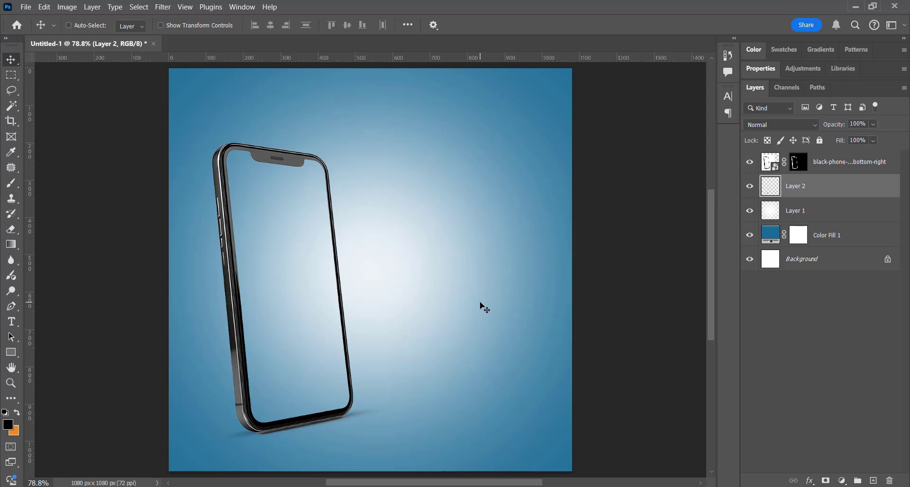
Outline the leftover dark strip below the phone's bottom edge with the Pen tool and make it a selection with 0 px feather.
key(z)
click(330, 428)
click(330, 429)
click(330, 428)
drag(311, 398, 410, 170)
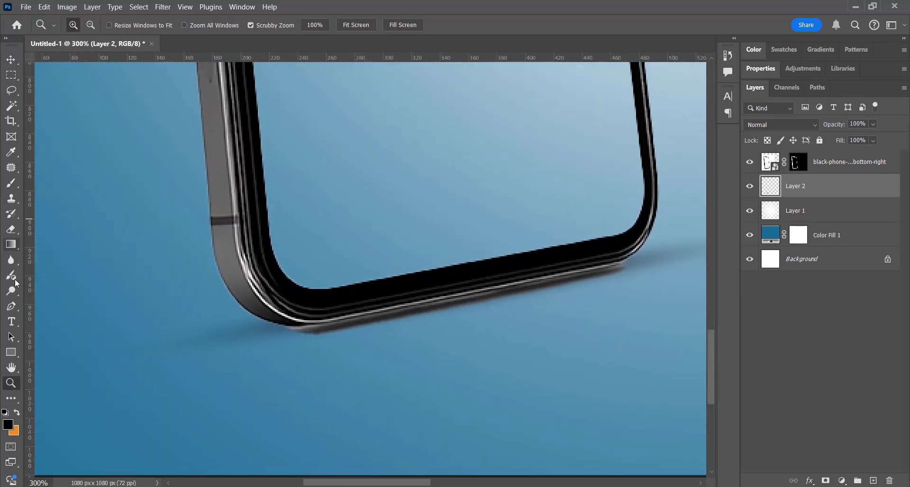
click(16, 313)
click(632, 254)
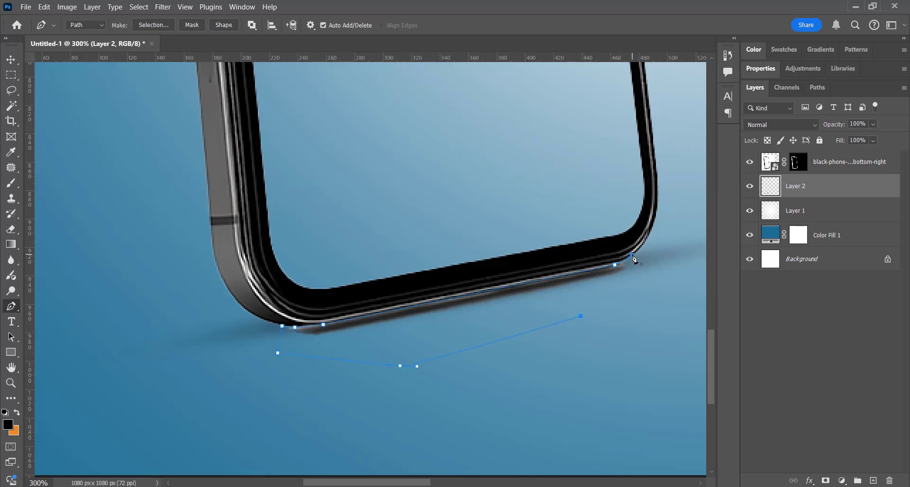
right_click(541, 308)
click(683, 351)
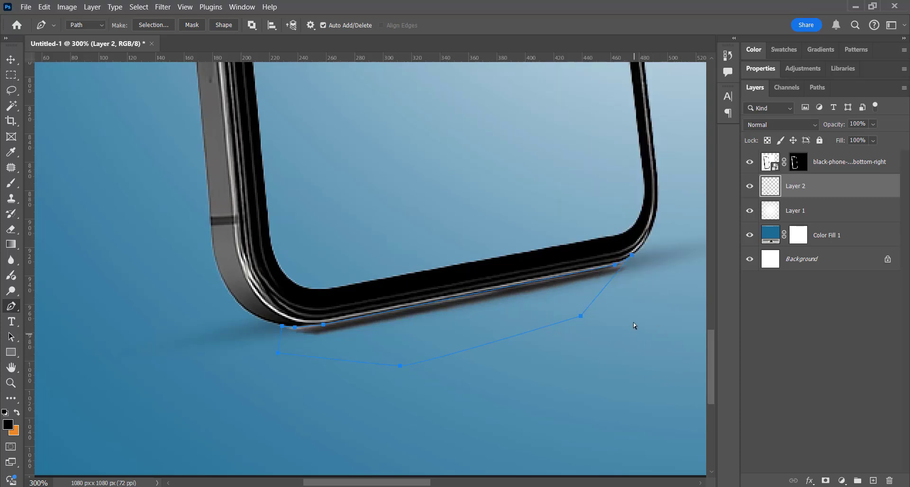
right_click(633, 262)
click(637, 75)
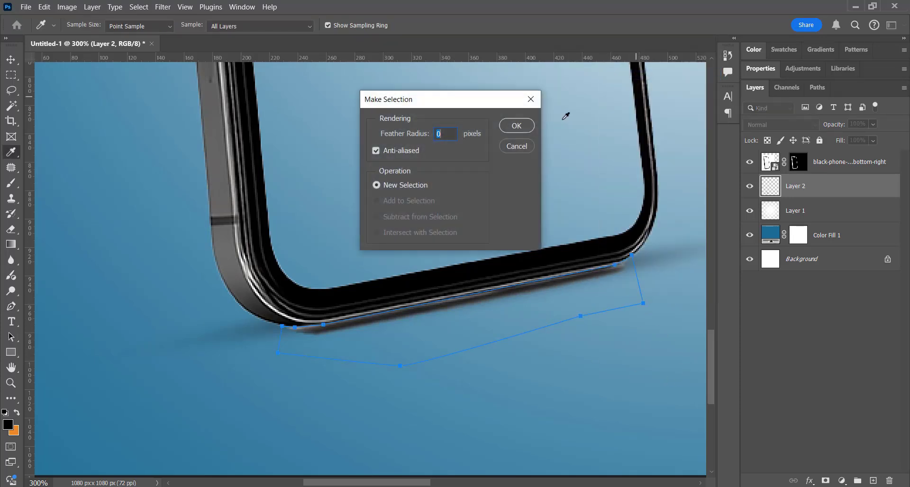
click(521, 129)
Hide the selected leftover strip by painting black on the phone layer's mask, and clear the selection.
click(797, 162)
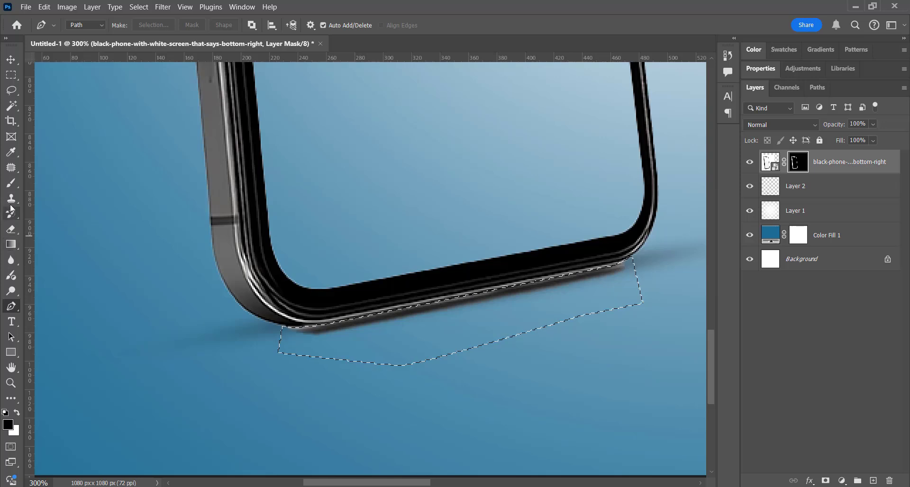
click(11, 183)
key(ctrl+d)
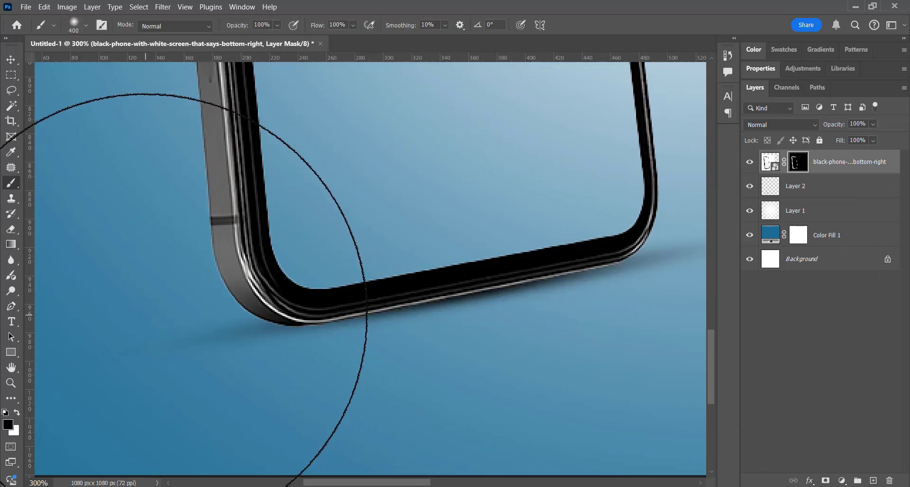
Fine-tune the phone shadow's angle on Layer 2 with small rotations of about -1.4° and 0.5°.
key(ctrl+0)
key(v)
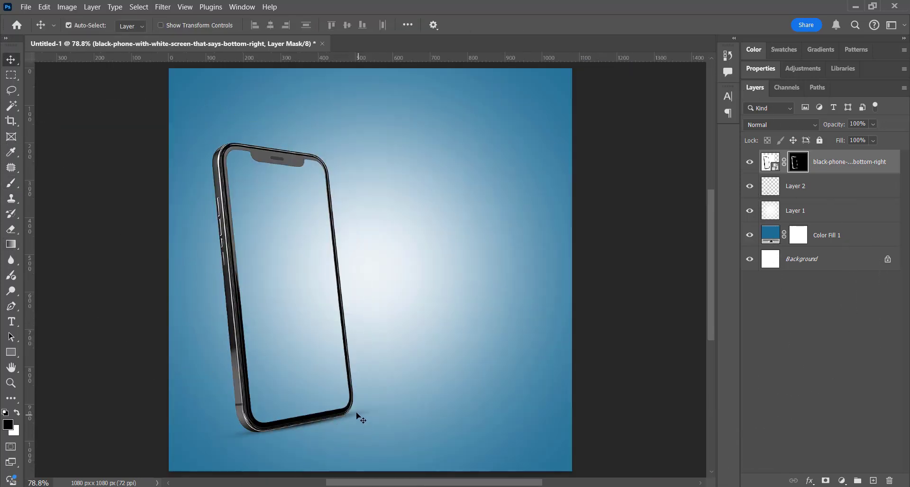
click(360, 418)
key(ctrl+t)
drag(423, 442, 430, 442)
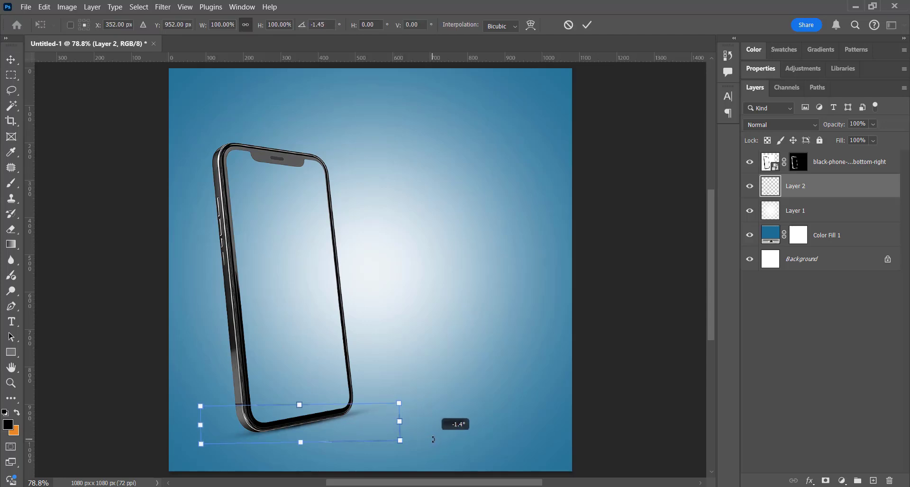
key(Return)
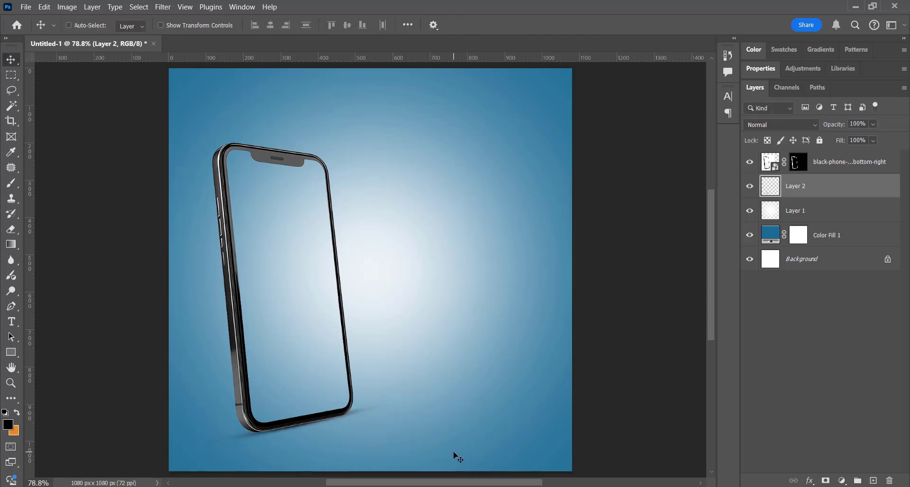
key(ctrl+t)
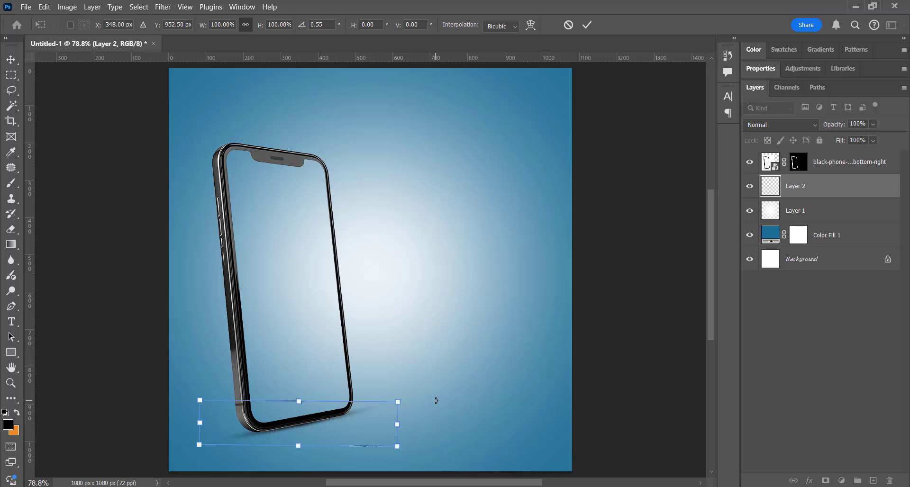
key(Return)
Select the phone's screen area with the Magic Wand and fill it with a white Solid Color layer.
ctrl+click(228, 227)
click(11, 105)
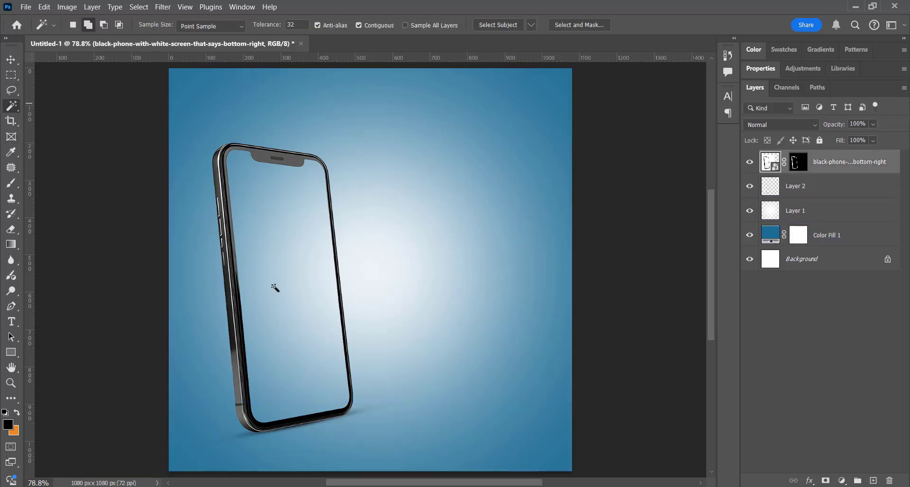
click(284, 291)
click(842, 481)
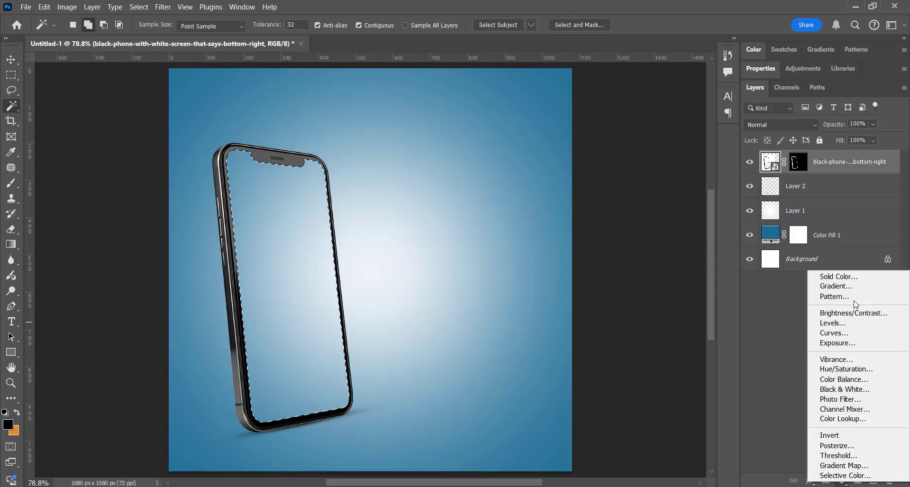
click(841, 280)
drag(555, 327, 534, 181)
key(Return)
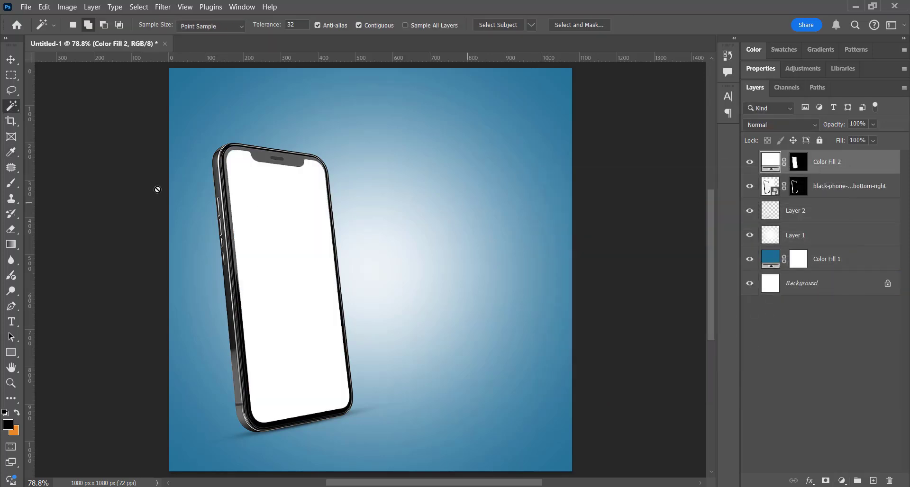
Place the aerial city image with red map pins and distort its corners to follow the phone's perspective.
key(ctrl+t)
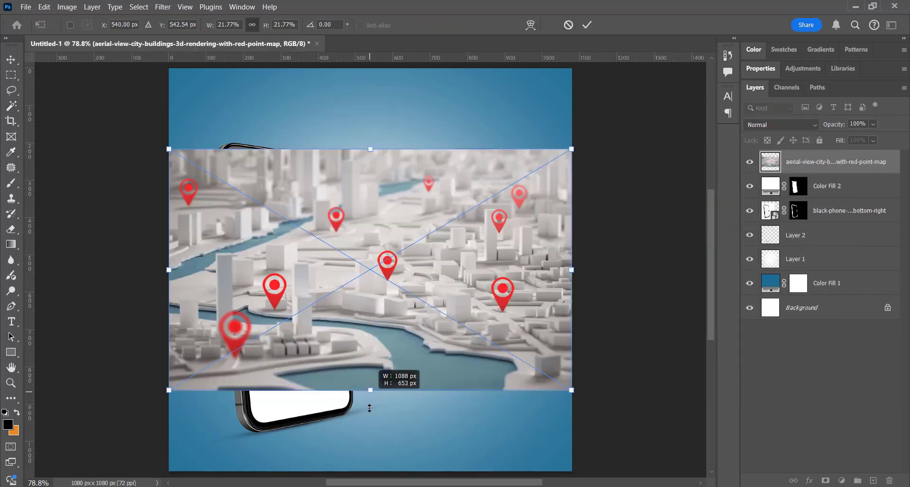
drag(370, 382, 370, 432)
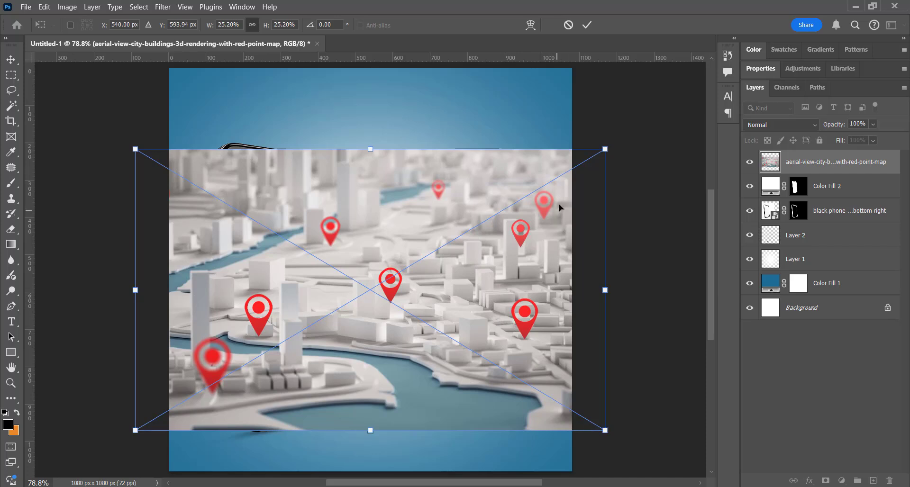
drag(605, 150, 595, 191)
drag(605, 430, 606, 439)
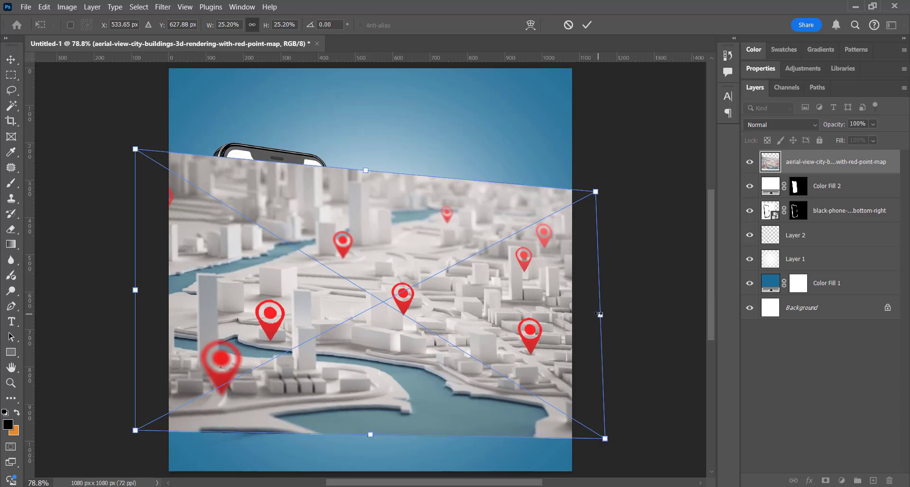
drag(368, 165, 368, 150)
key(Return)
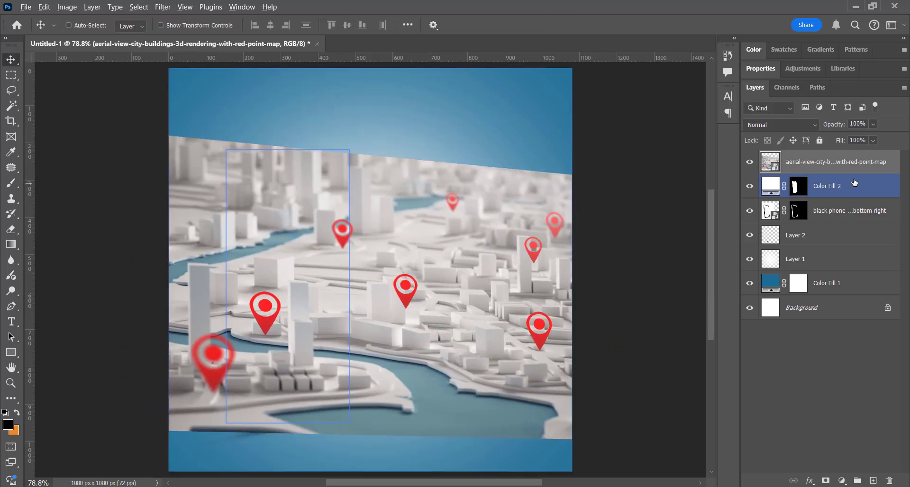
Clip the city map image to the white screen fill and shift it left within the phone screen.
alt+click(855, 174)
drag(367, 323, 241, 311)
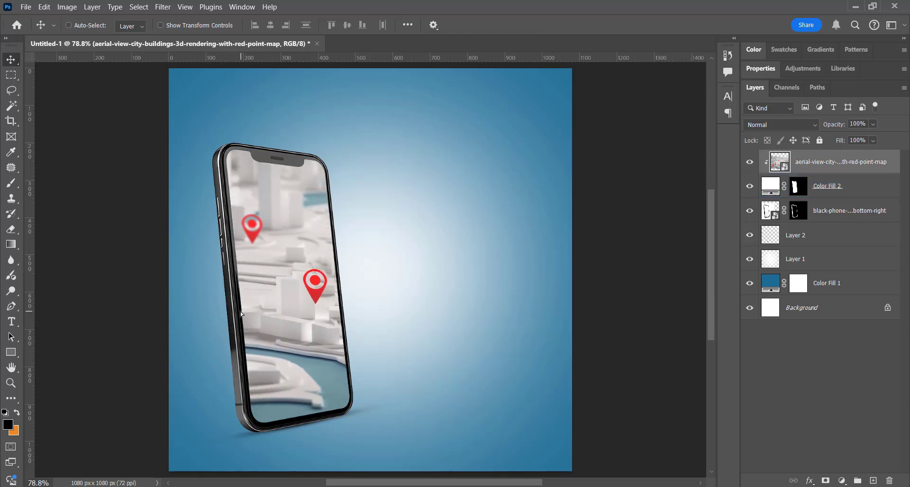
Apply a Gaussian Blur with a 2.2 px radius to the city map image.
click(165, 7)
mouse_move(204, 136)
click(346, 179)
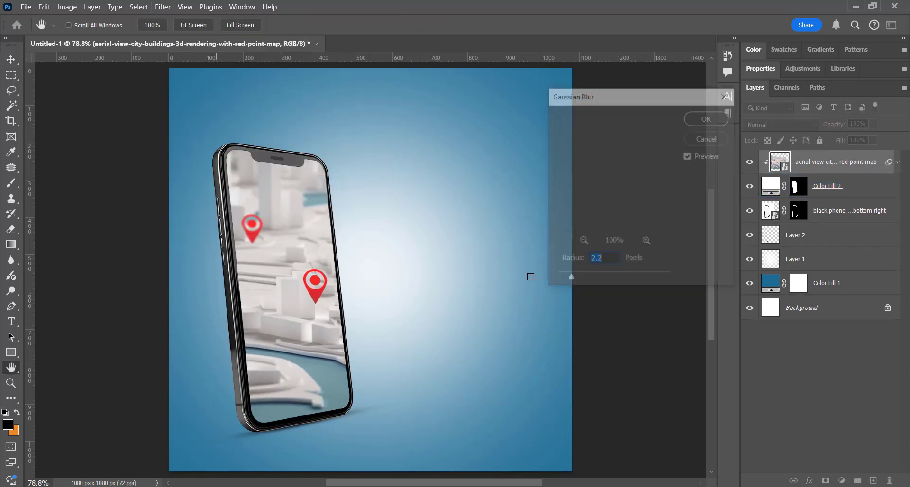
click(703, 122)
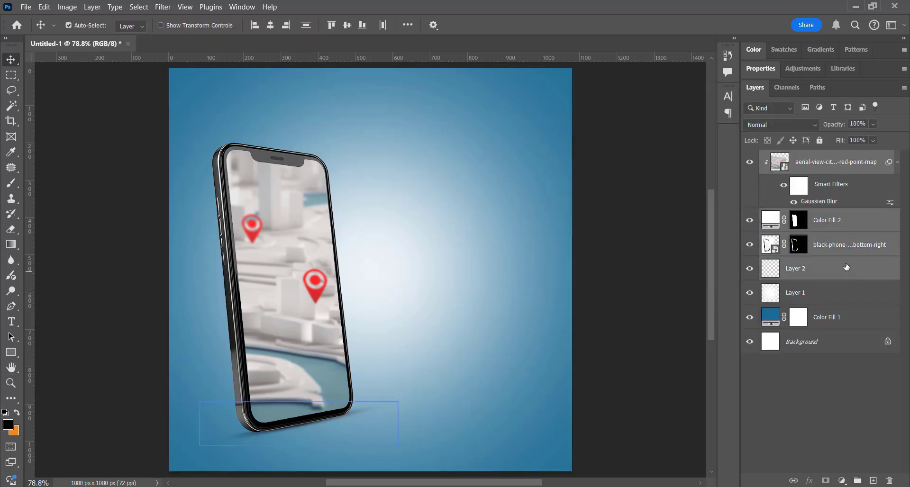
Group the map, screen fill, phone and shadow layers and nudge the group slightly left.
key(ctrl+g)
drag(327, 387, 317, 388)
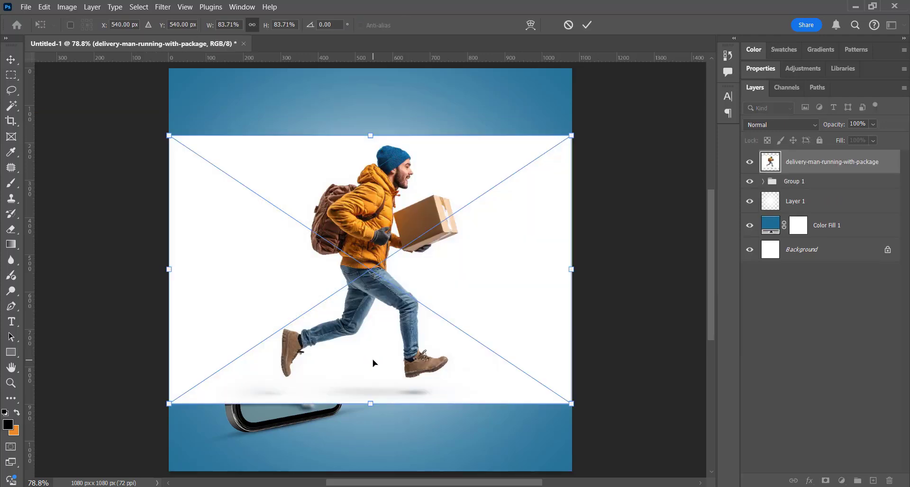
Mask the delivery man out of his white background with Select Subject and move him over the phone.
key(Return)
click(166, 13)
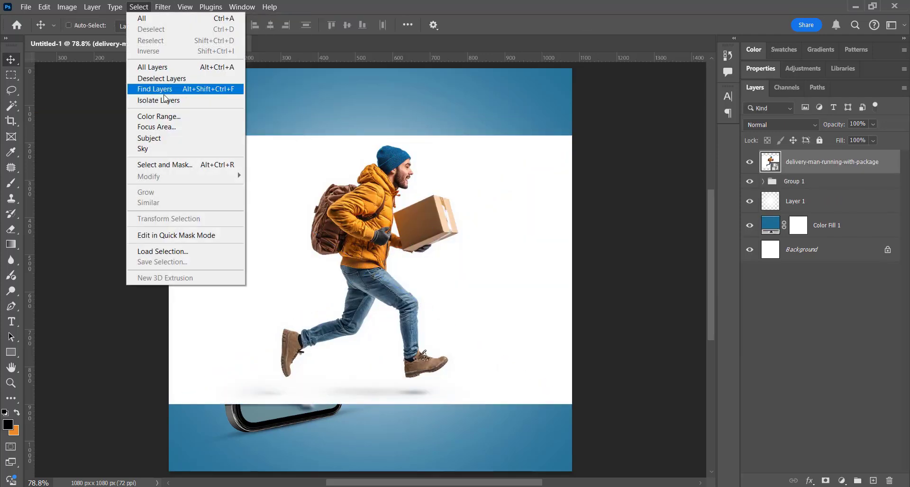
click(163, 136)
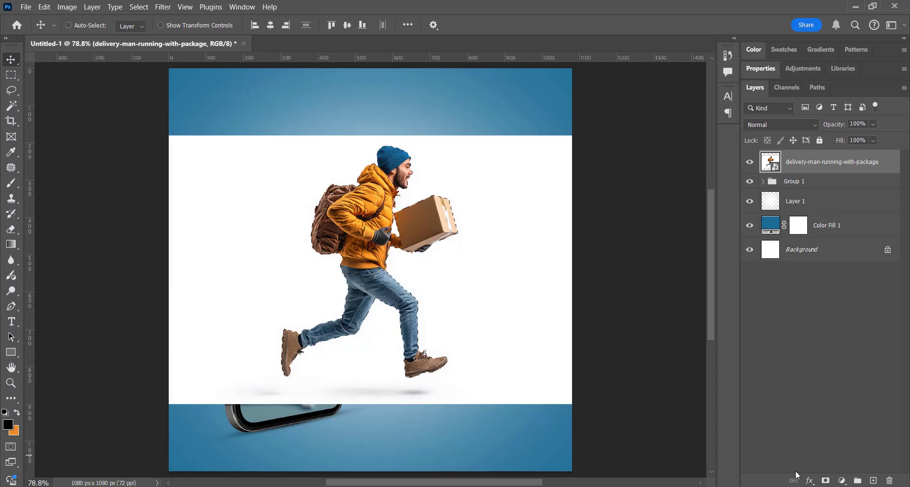
click(825, 480)
drag(474, 360, 422, 388)
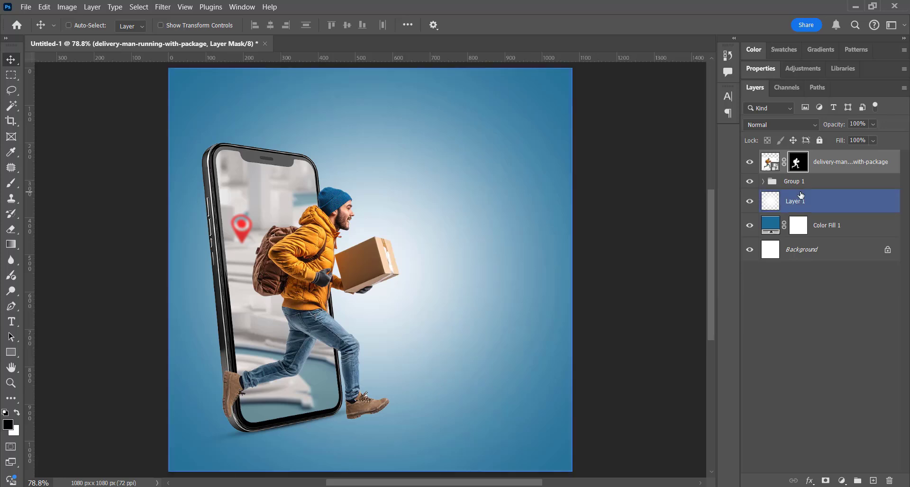
Select the delivery man layer and expand the phone group.
click(820, 167)
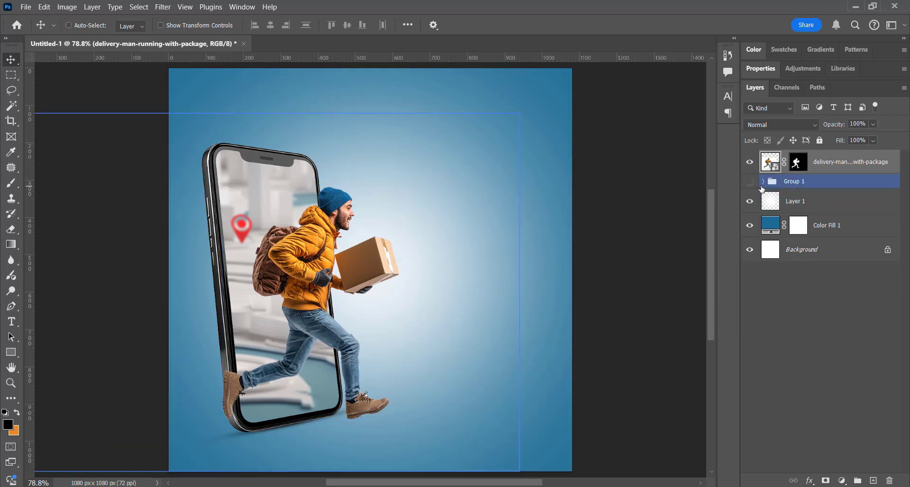
click(749, 182)
click(749, 182)
click(763, 182)
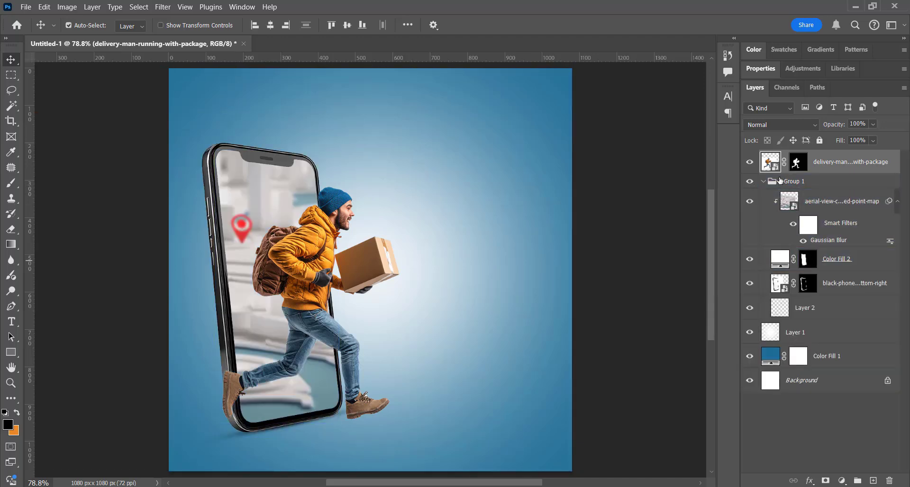
key(ctrl+shift+alt+n)
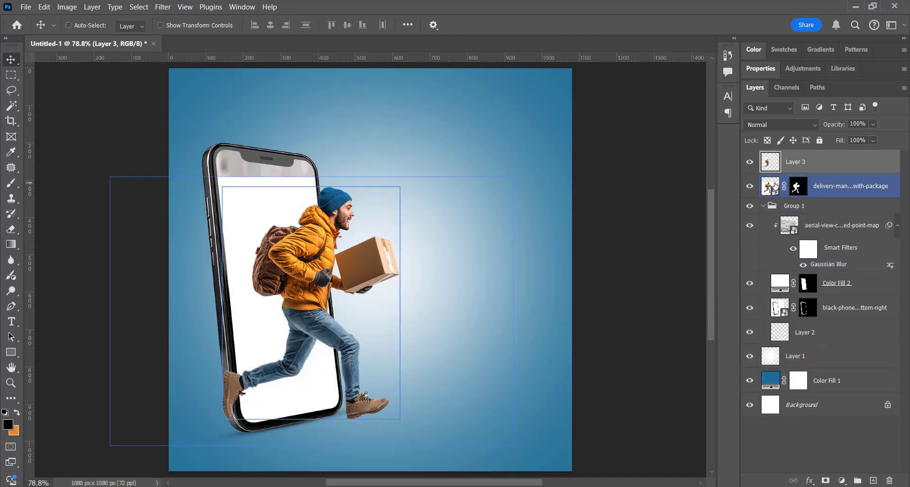
key(ctrl+z)
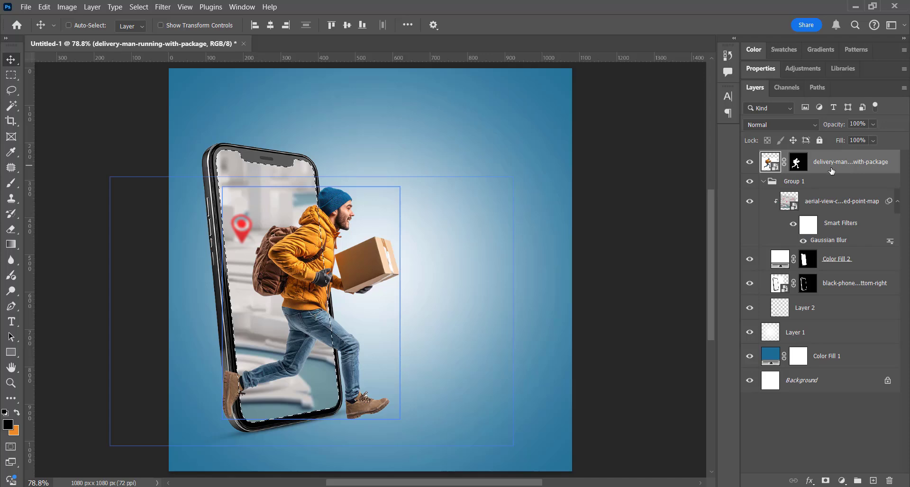
key(ctrl+d)
Convert the masked delivery man to a smart object and copy his part inside the phone screen to a new layer.
right_click(881, 172)
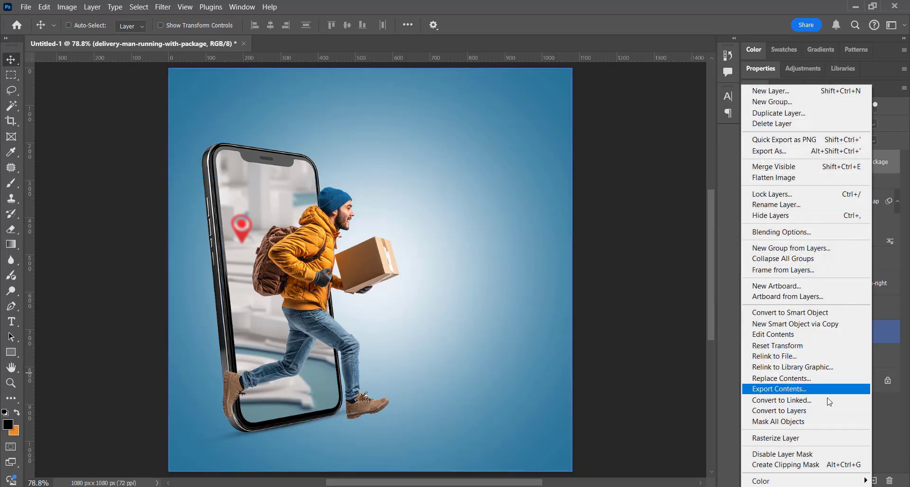
click(808, 315)
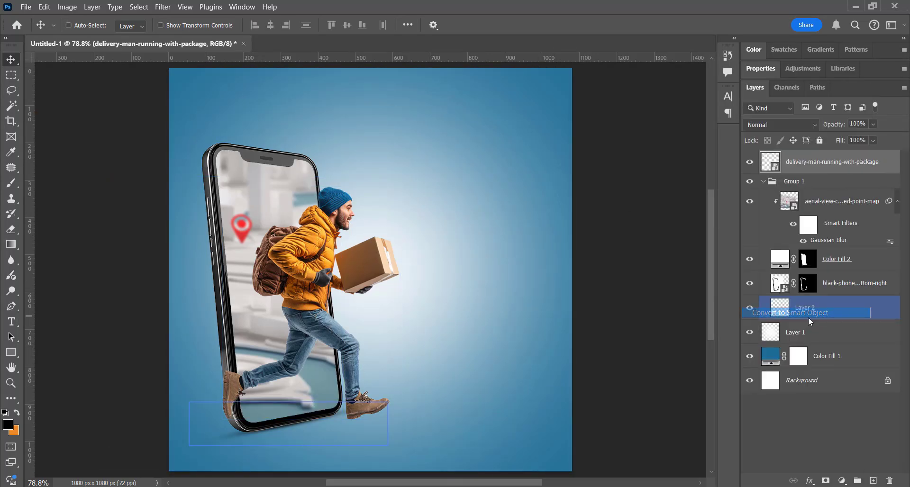
ctrl+click(805, 263)
key(ctrl+j)
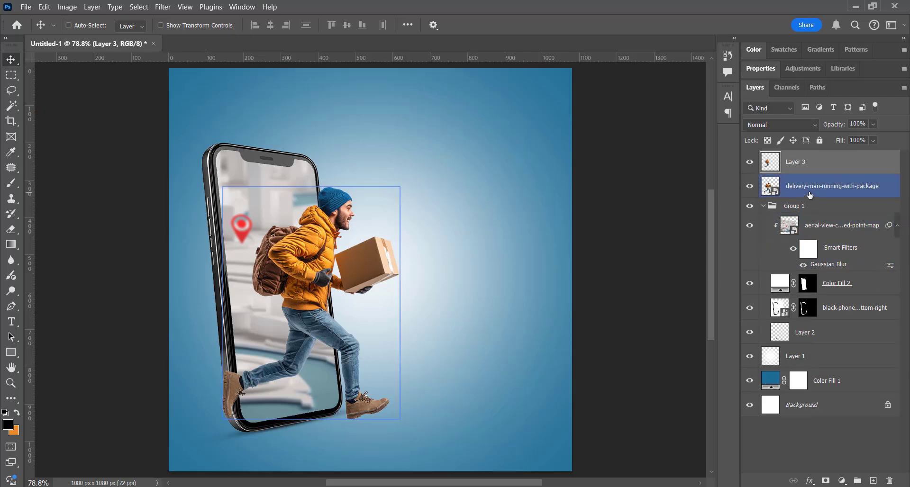
Add a mask to the original delivery man layer and paint out the rear shoe where it overlaps the phone's frame.
click(814, 189)
click(824, 481)
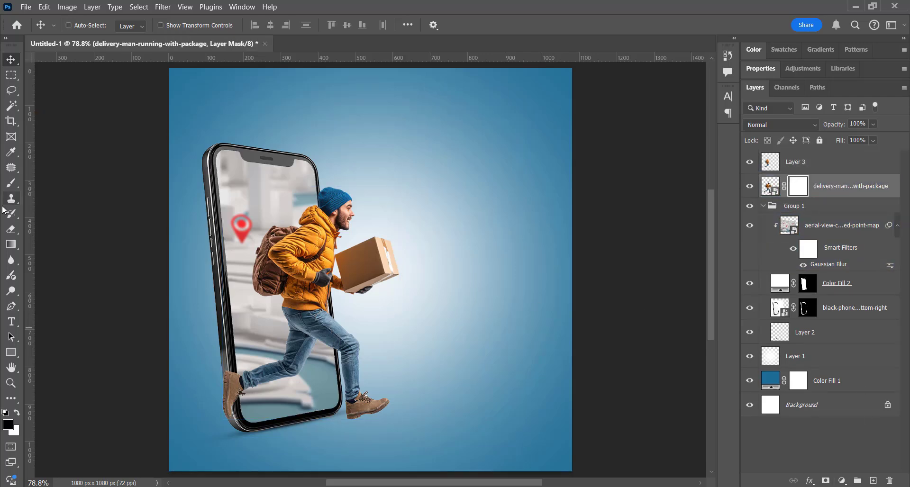
click(11, 184)
drag(217, 417, 223, 447)
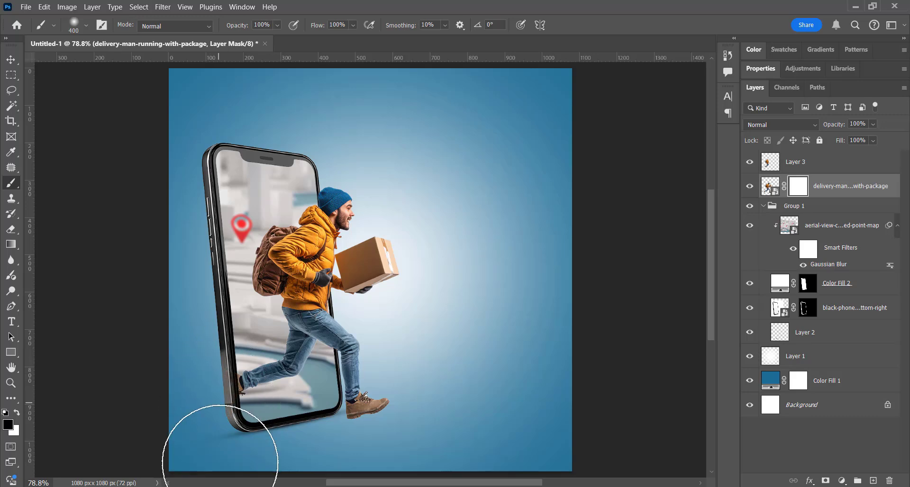
Dab a black Soft Round brush spot behind the front shoe on a new layer and place that layer above the phone group.
key(z)
click(354, 424)
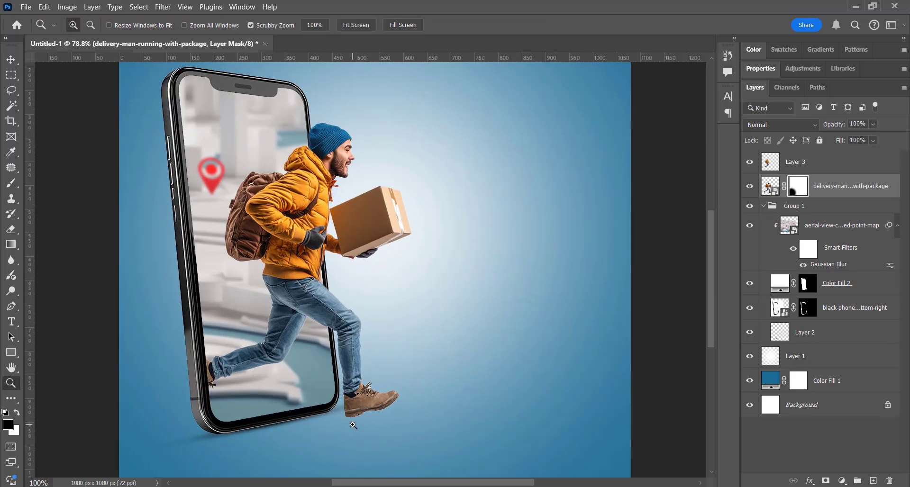
click(353, 424)
click(839, 211)
click(873, 481)
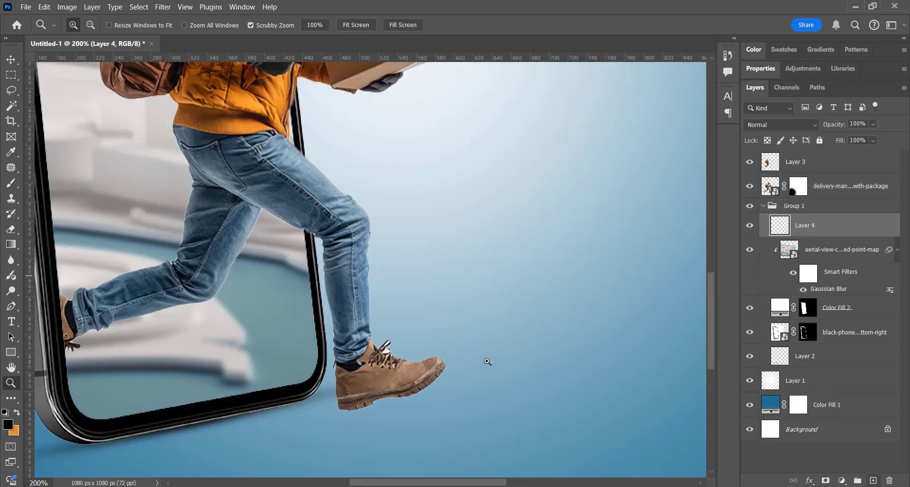
scroll(486, 361, down, 3)
click(11, 183)
right_click(406, 292)
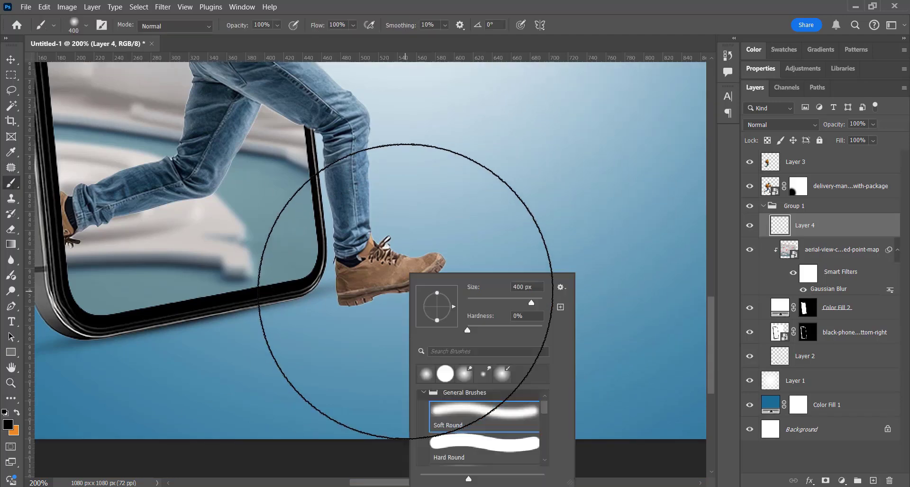
double_click(464, 418)
key(bracketleft)
key(bracketleft)
key(bracketleft)
key(bracketleft)
key(bracketleft)
key(bracketleft)
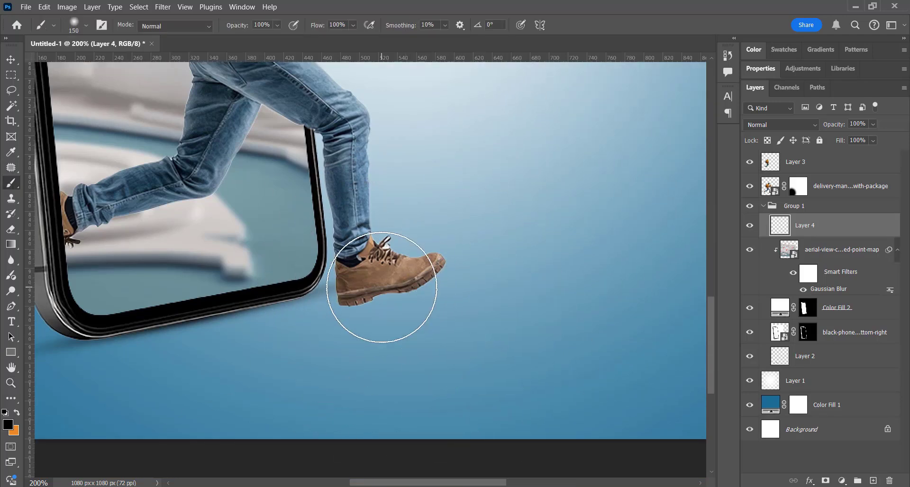
click(389, 280)
drag(785, 224, 789, 201)
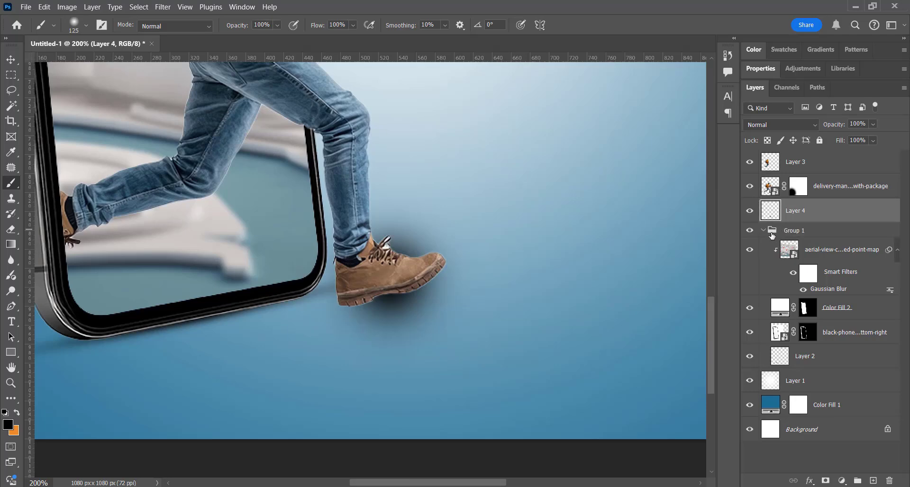
Flatten the black spot into a thin shadow and nudge it just beneath the front shoe's sole.
key(ctrl+t)
mouse_move(390, 183)
mouse_down()
mouse_move(390, 353)
mouse_move(398, 306)
mouse_up()
key(Return)
key(b)
key(v)
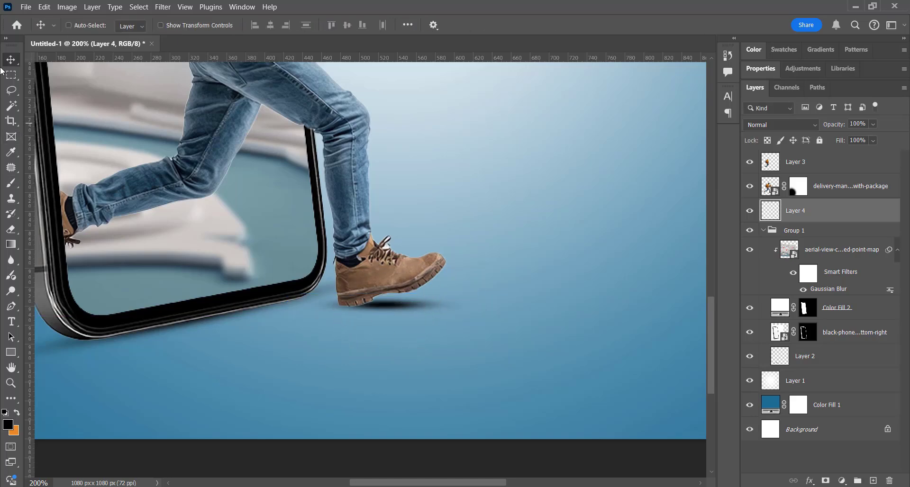
key(shift+Down)
key(Up)
key(Up)
key(Up)
key(Up)
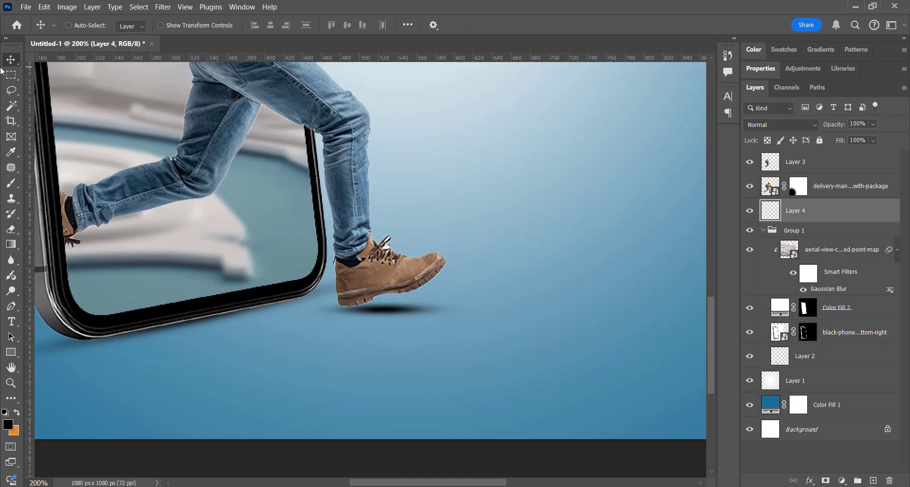
Lower the shoe shadow's opacity to 62% and stretch the shadow slightly wider.
key(ctrl+0)
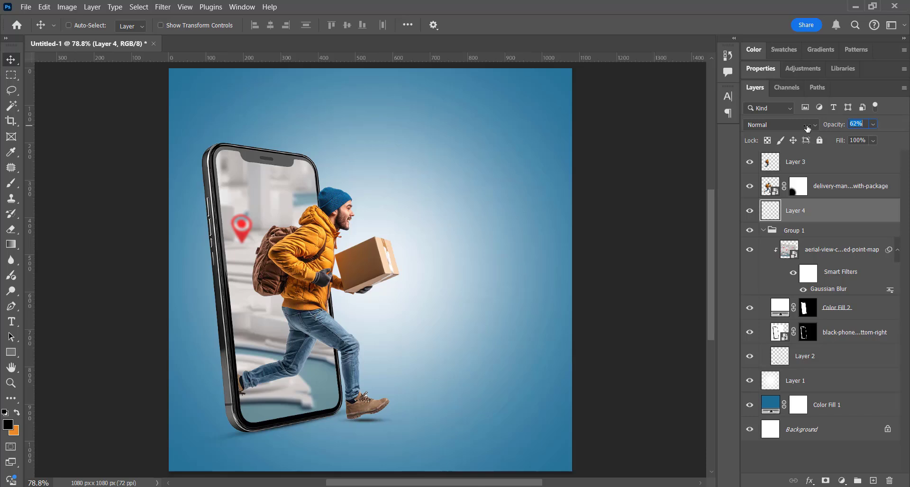
drag(493, 417, 495, 419)
key(ctrl+t)
drag(403, 421, 409, 421)
key(Return)
Group the two delivery man layers with the shoe shadow and collapse the phone group.
click(822, 166)
shift+click(822, 213)
key(ctrl+g)
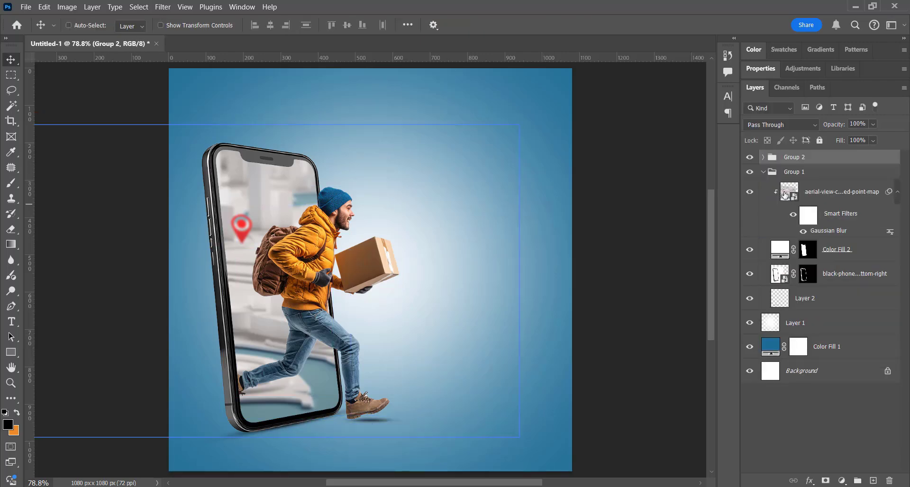
click(764, 173)
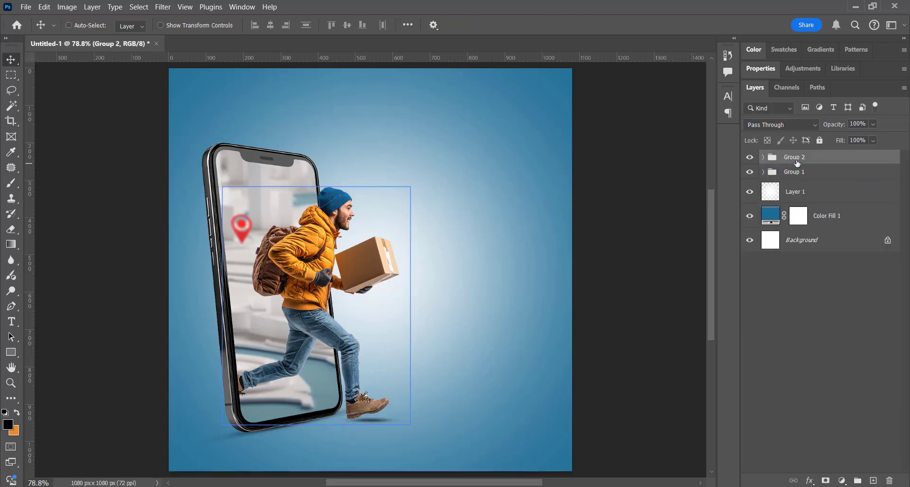
Scale up the phone and delivery man groups together and shift them within the canvas.
shift+click(833, 173)
key(ctrl+t)
drag(519, 292, 577, 290)
key(Return)
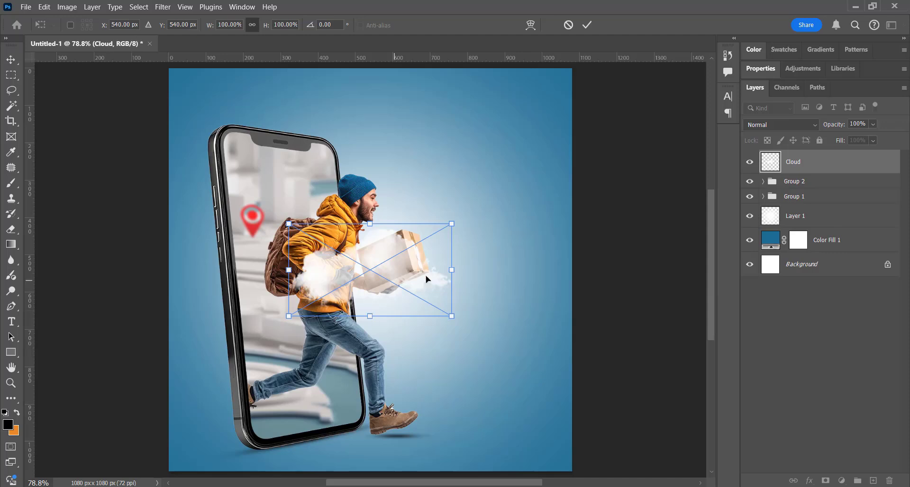
Position one cloud at the canvas's right edge and a copy behind the phone at the left edge.
drag(427, 279, 207, 261)
key(Return)
drag(848, 166, 425, 291)
key(Return)
click(852, 181)
drag(850, 166, 845, 229)
drag(520, 257, 471, 274)
Dab a soft yellow #ecb625 glow about 400 px wide over the man's hat on a new layer above his group.
click(806, 181)
click(873, 480)
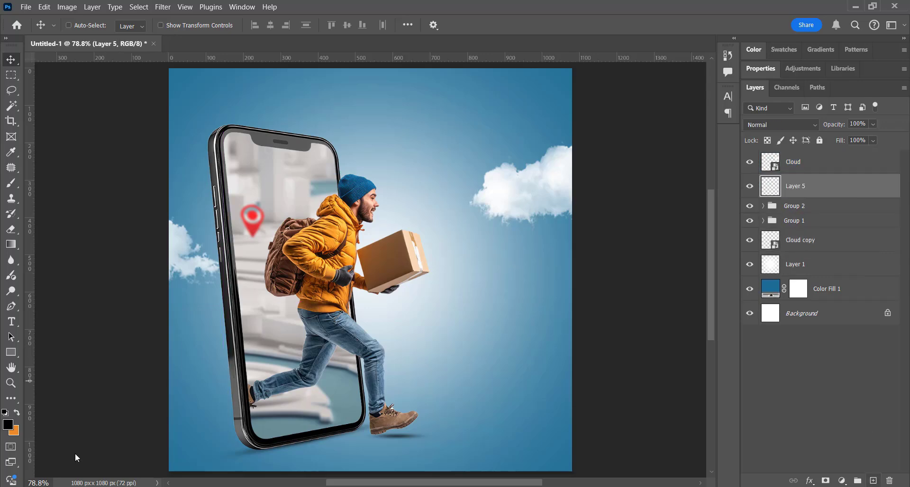
click(9, 424)
text(93340f)
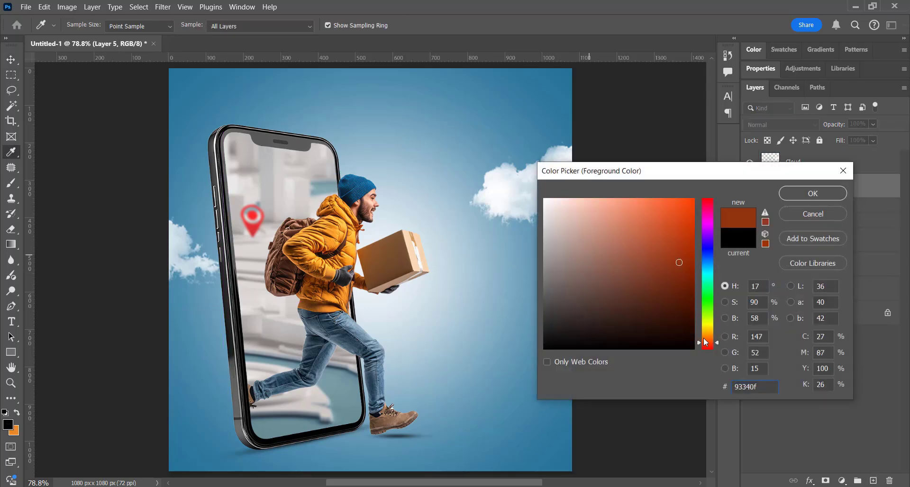
drag(706, 342, 708, 331)
click(670, 207)
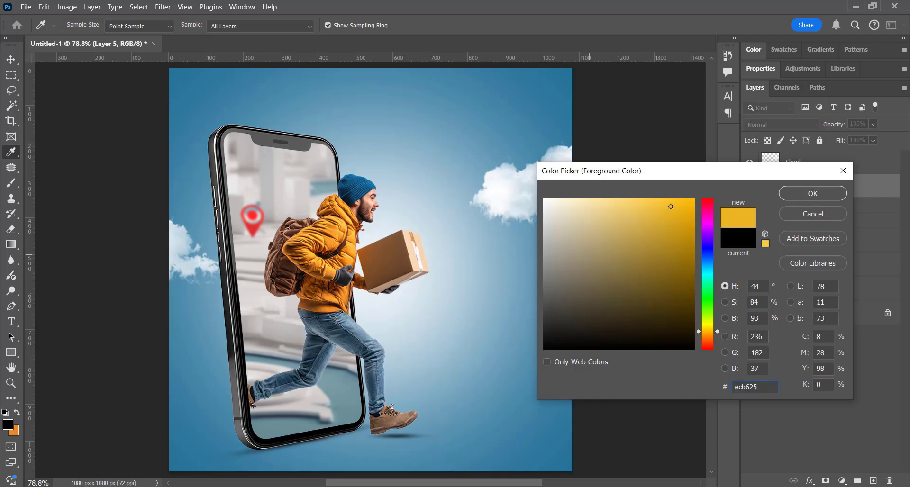
click(812, 194)
key(b)
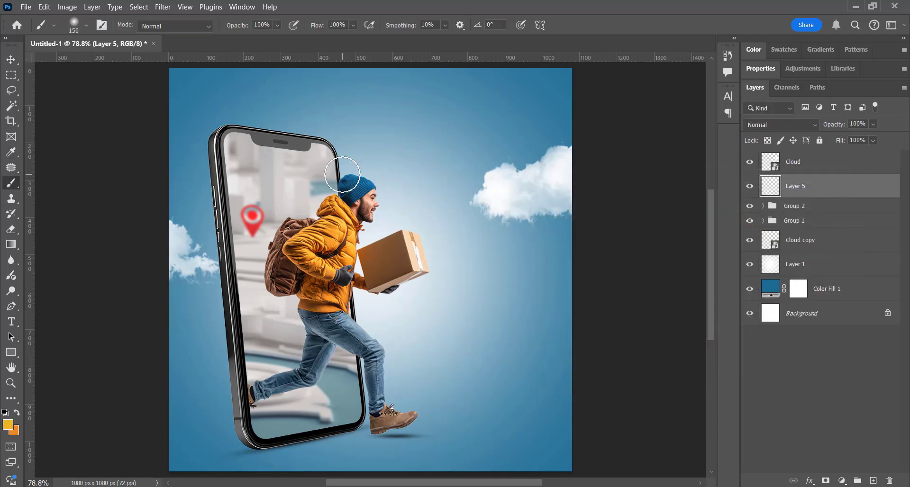
key(bracketleft)
key(bracketleft)
click(350, 157)
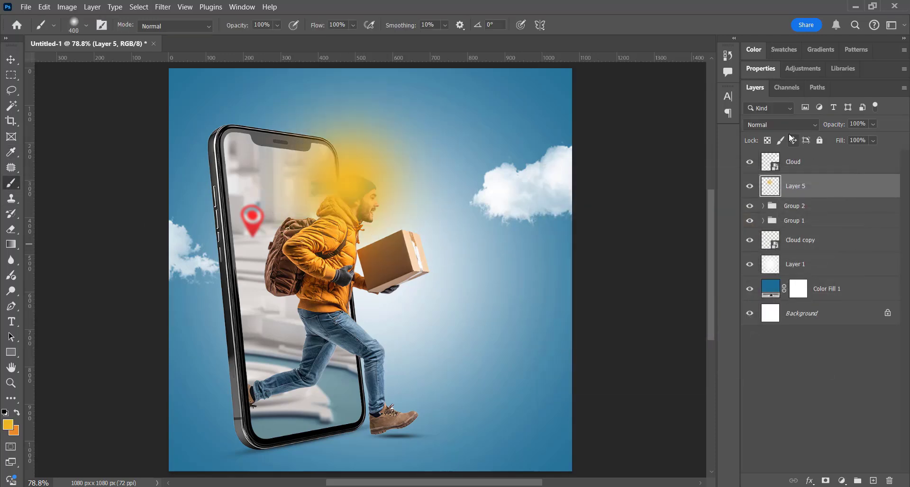
Set the yellow glow layer to Screen blend mode at 53% opacity.
click(780, 124)
click(778, 240)
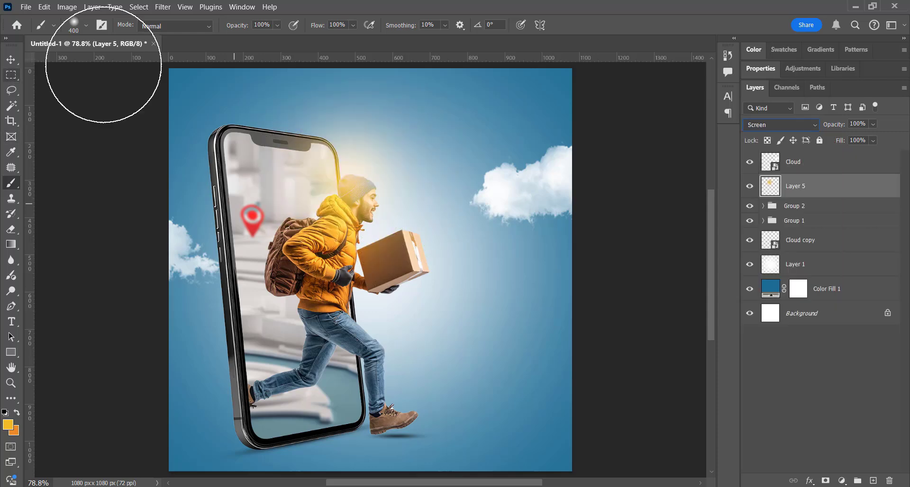
drag(813, 128, 802, 128)
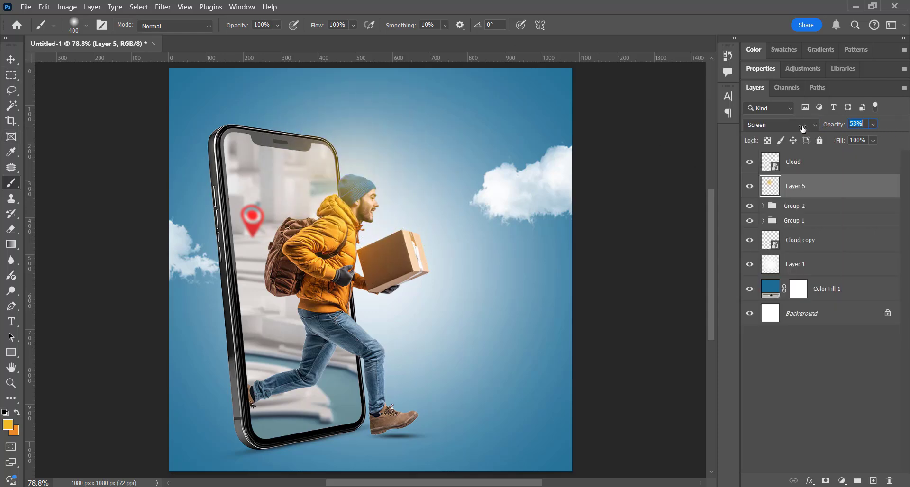
Move the right cloud further down along the canvas edge.
click(11, 59)
drag(415, 271, 429, 274)
drag(538, 197, 544, 252)
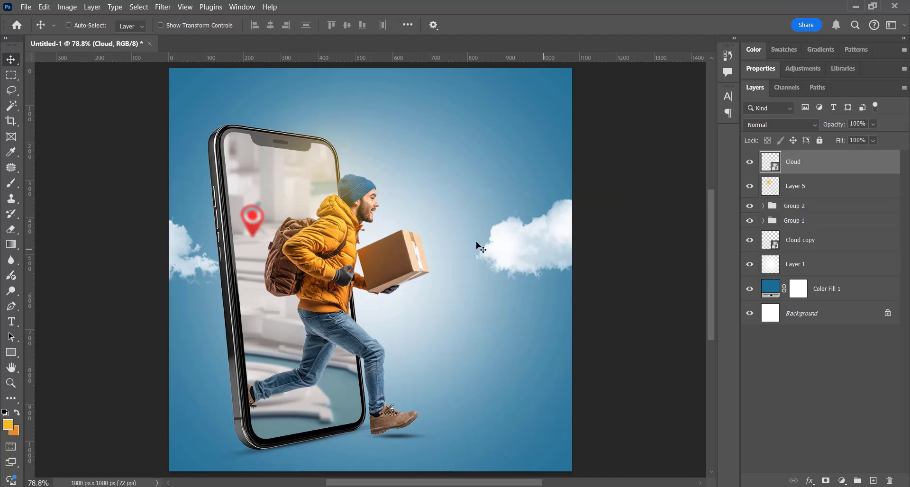
Add the word ANY as yellow text in the Anton font above the space beside the phone.
key(t)
click(417, 137)
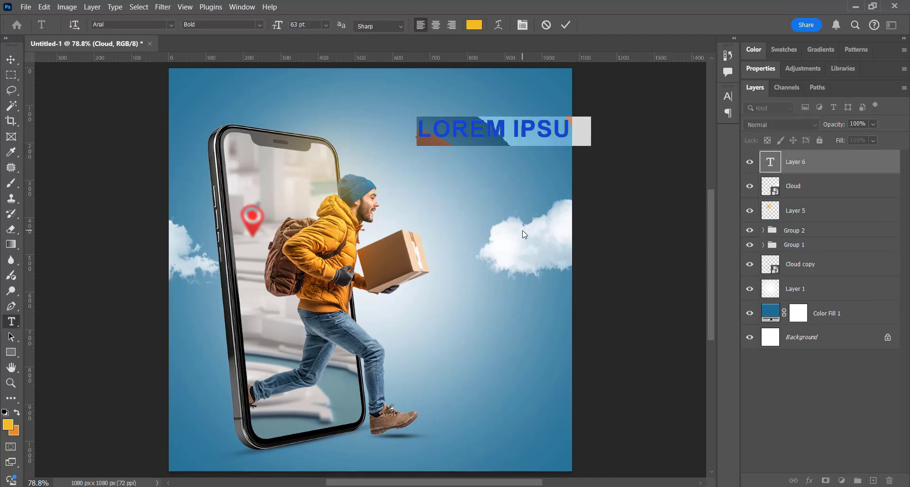
key(ctrl+a)
text(A)
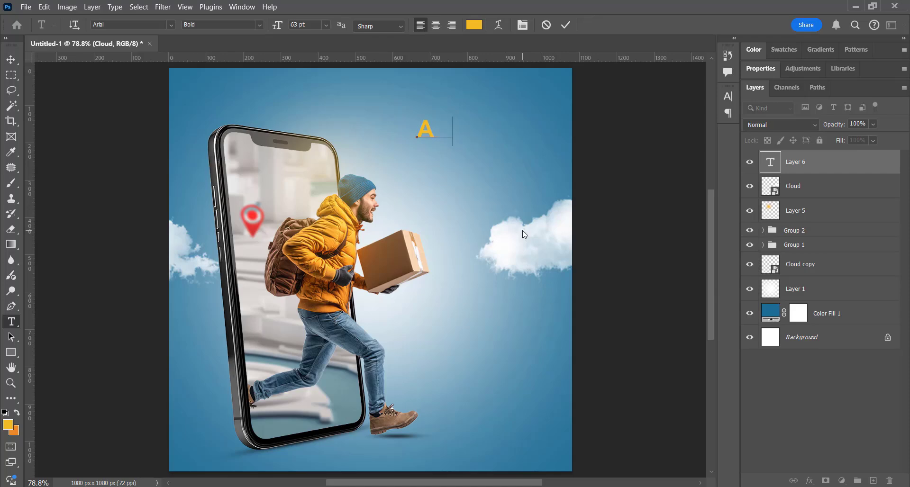
key(ctrl+a)
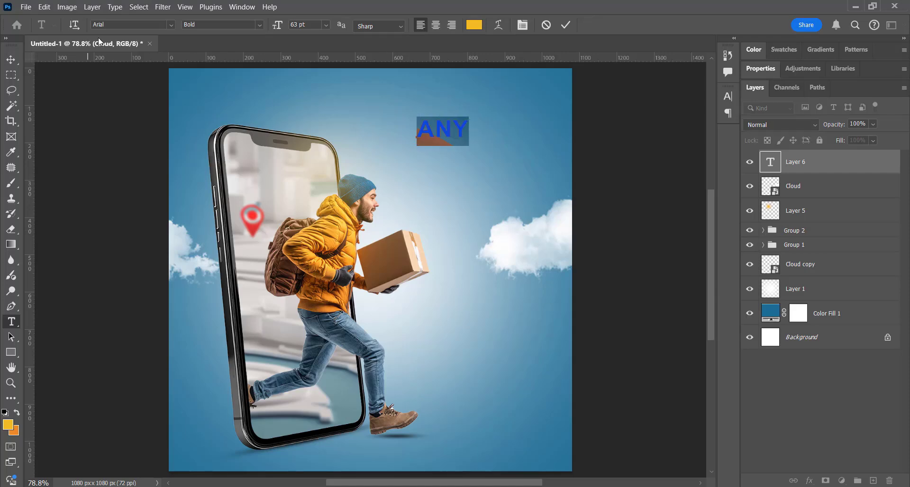
click(170, 24)
drag(442, 86, 442, 67)
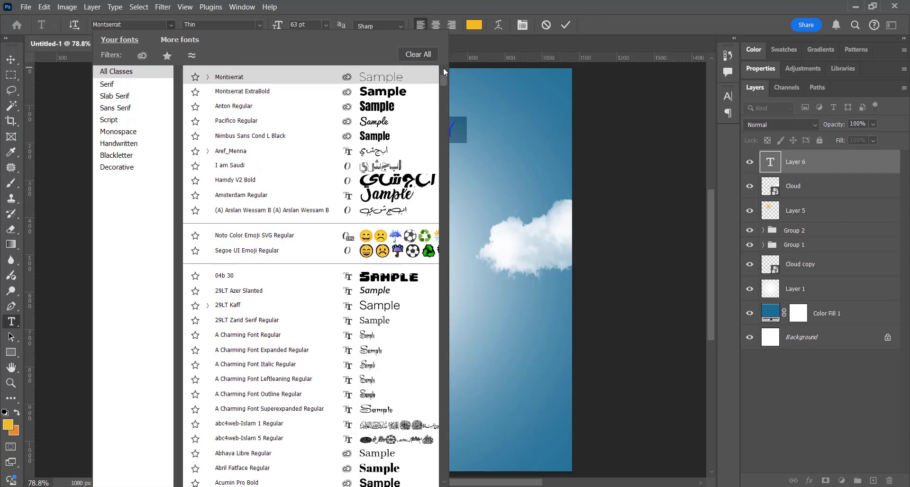
click(237, 106)
key(ctrl+Return)
key(v)
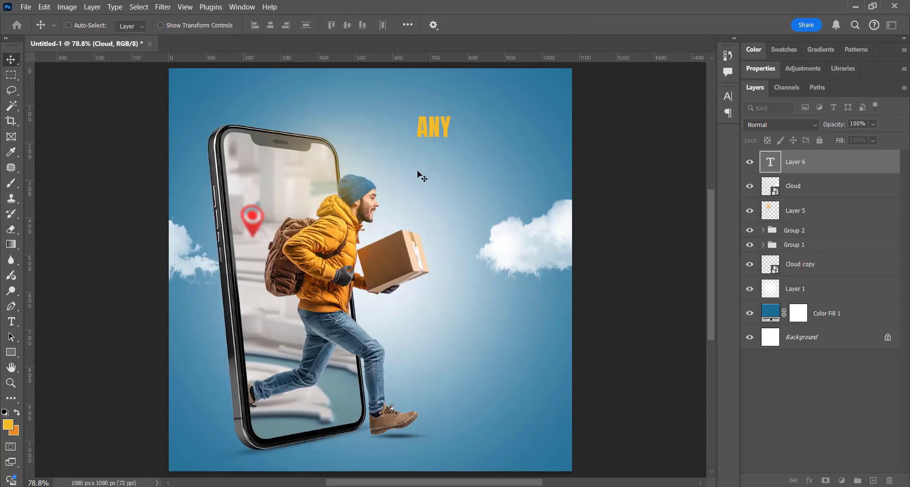
Enlarge the ANY text to about 116 pt and shift it slightly toward the phone.
key(ctrl+t)
drag(451, 138, 480, 169)
drag(438, 138, 428, 131)
key(Return)
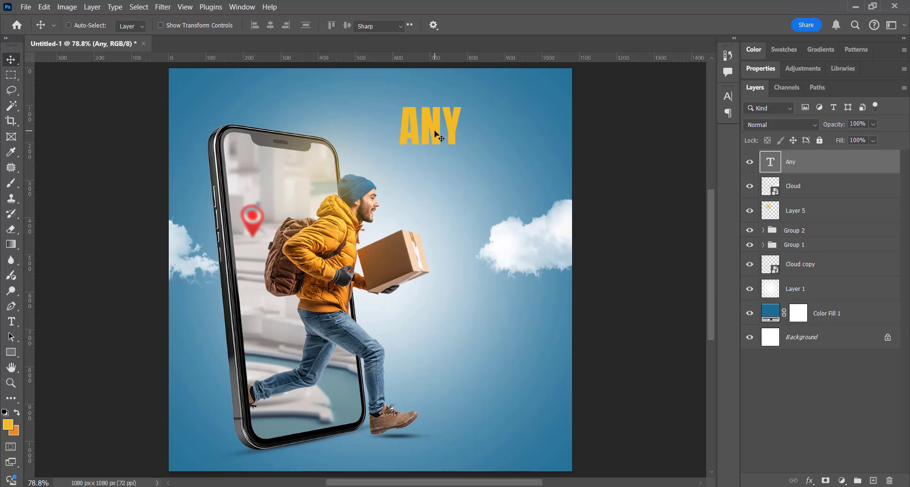
Recolor the ANY text a brighter yellow.
double_click(435, 135)
click(473, 25)
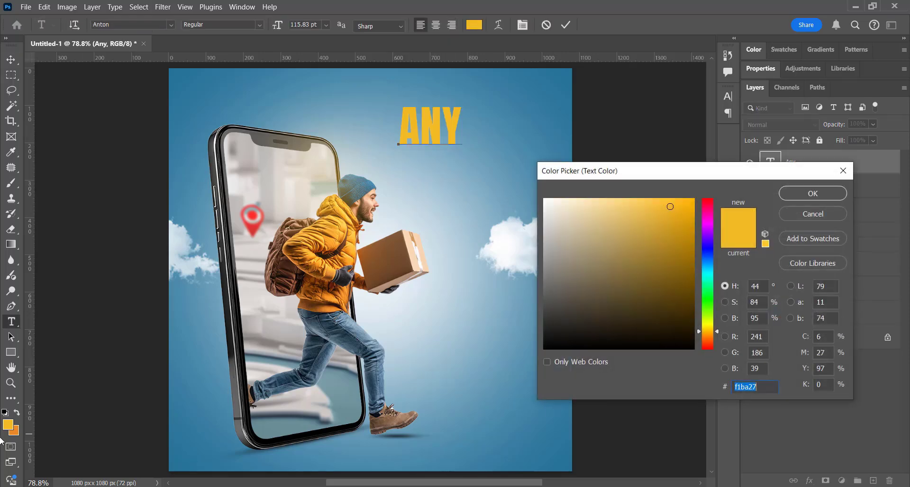
click(15, 431)
click(8, 424)
click(663, 192)
click(803, 194)
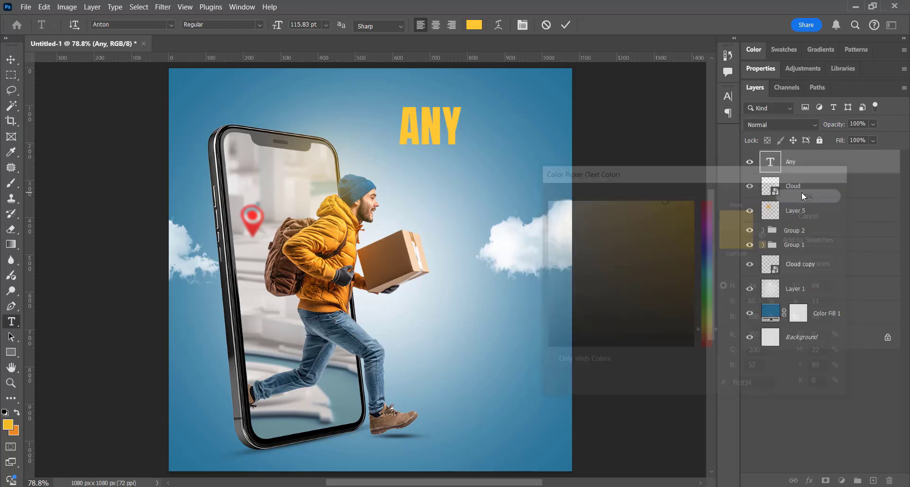
key(ctrl+Return)
key(v)
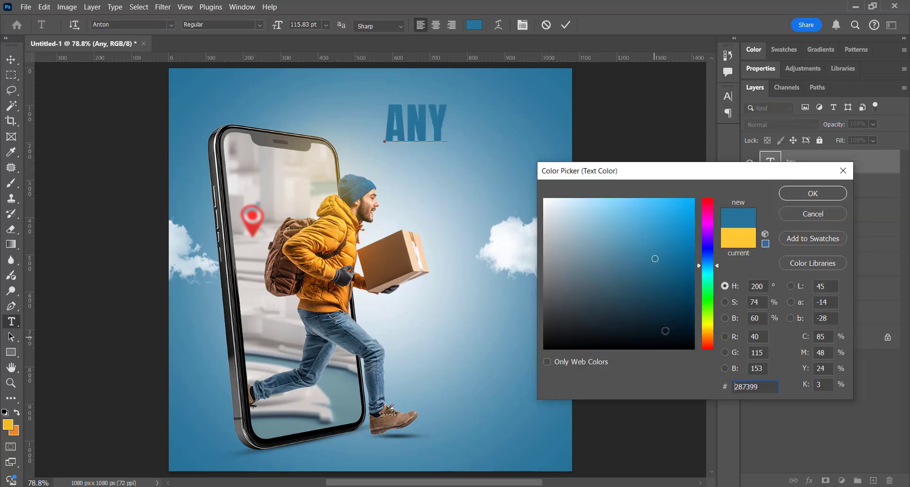
Recolor ANY dark navy blue and add the word WHERE after it on the same line.
click(657, 306)
click(812, 193)
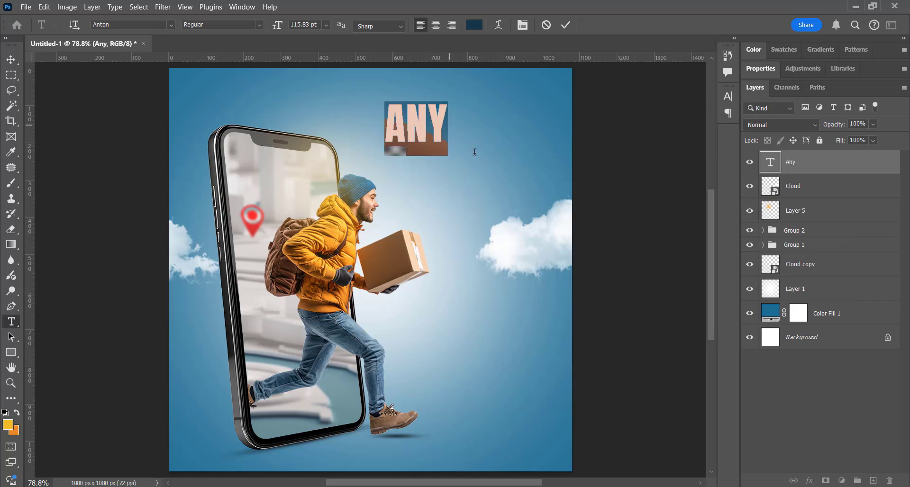
click(474, 153)
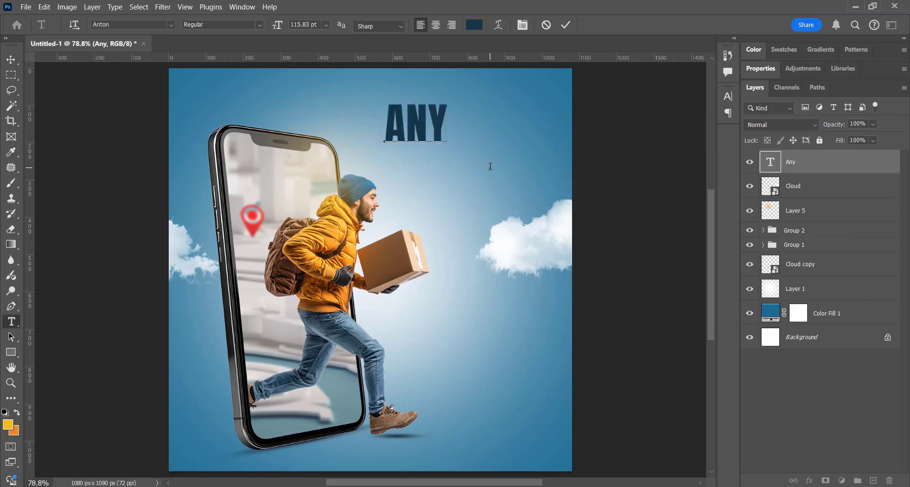
text(WH)
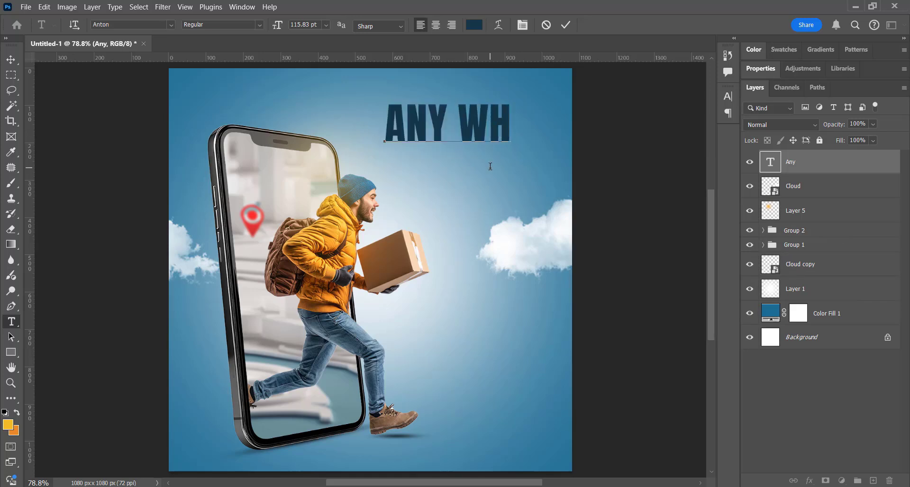
text(ERE)
Turn off all caps for the word "where" and color it white.
key(ctrl+shift+Left)
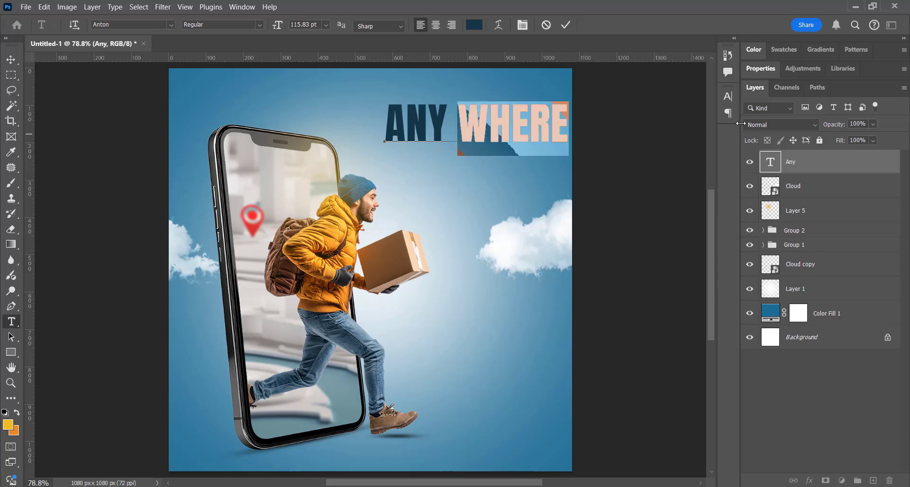
click(728, 96)
click(627, 180)
click(474, 27)
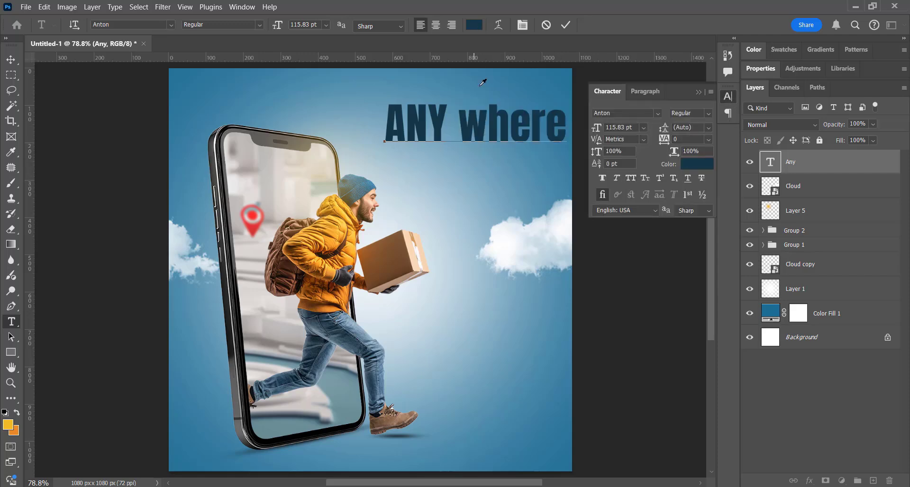
drag(560, 258, 508, 154)
key(Return)
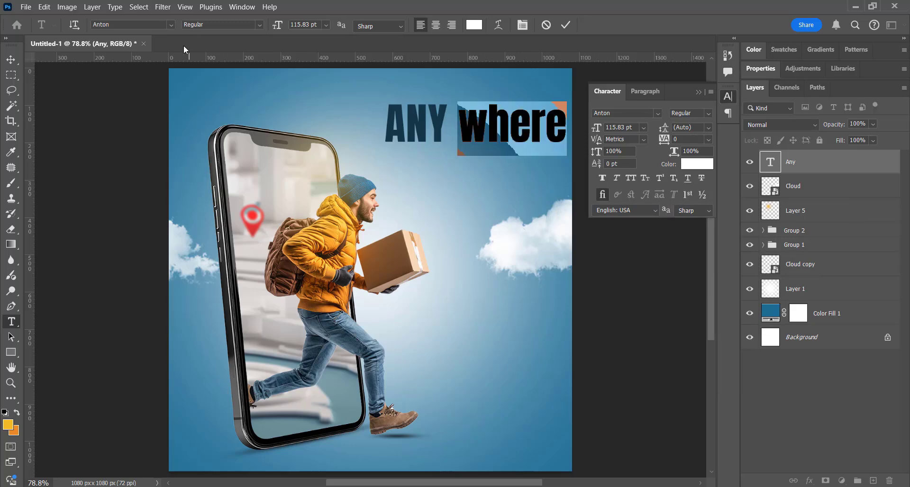
Set "where" in the Pacifico Regular font and move the headline slightly higher.
click(171, 25)
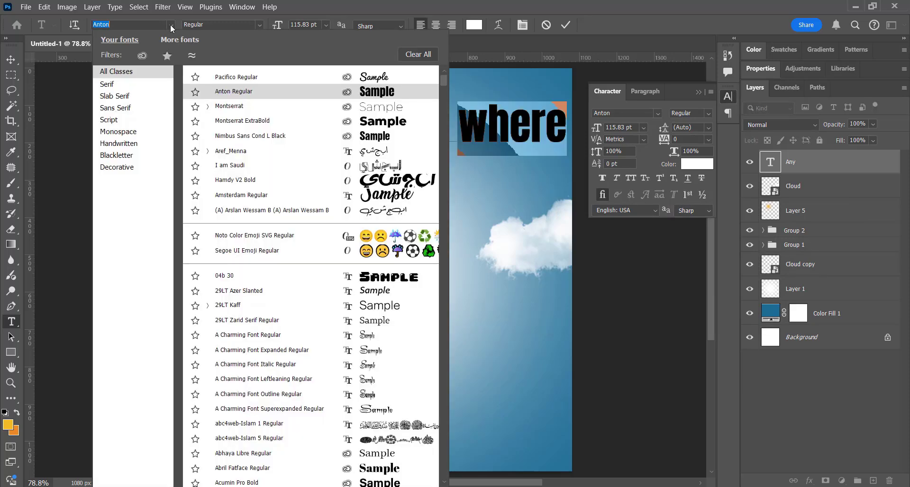
click(214, 78)
click(11, 61)
drag(471, 145, 446, 120)
Tighten the gap between ANY and "where" by setting the space's tracking to about -180.
key(t)
click(451, 120)
drag(669, 140, 665, 142)
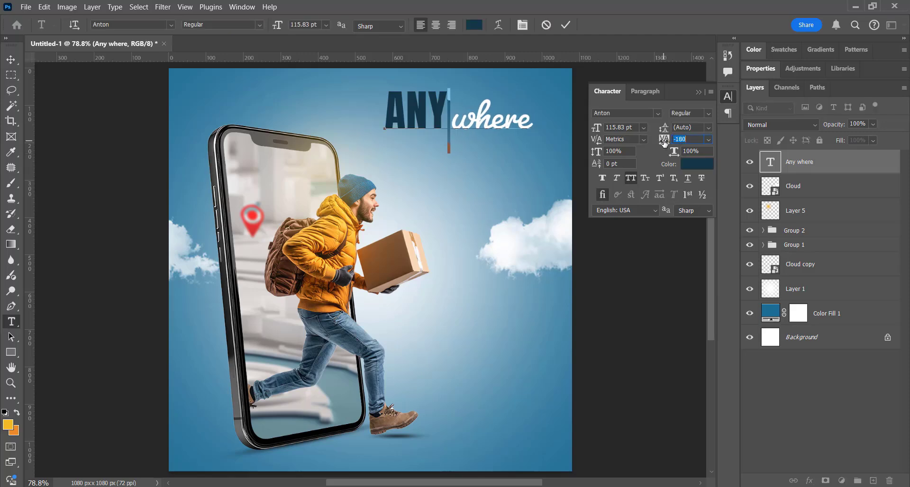
Enlarge "where" to 136 pt and make ANY slightly smaller.
double_click(491, 126)
drag(286, 31, 291, 31)
drag(385, 124, 449, 124)
drag(284, 21, 270, 27)
Duplicate the headline line directly below, change its second word to "time" and close up the gap between the lines.
click(10, 60)
drag(483, 123, 543, 175)
key(t)
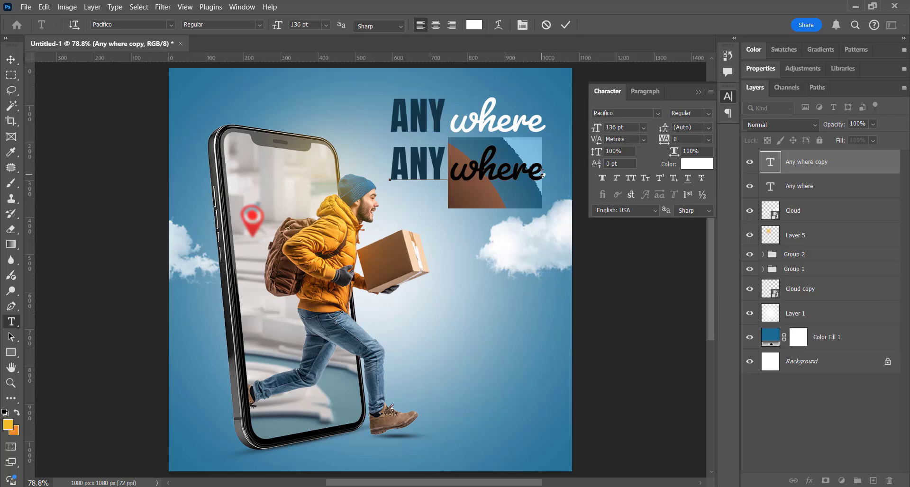
text(time)
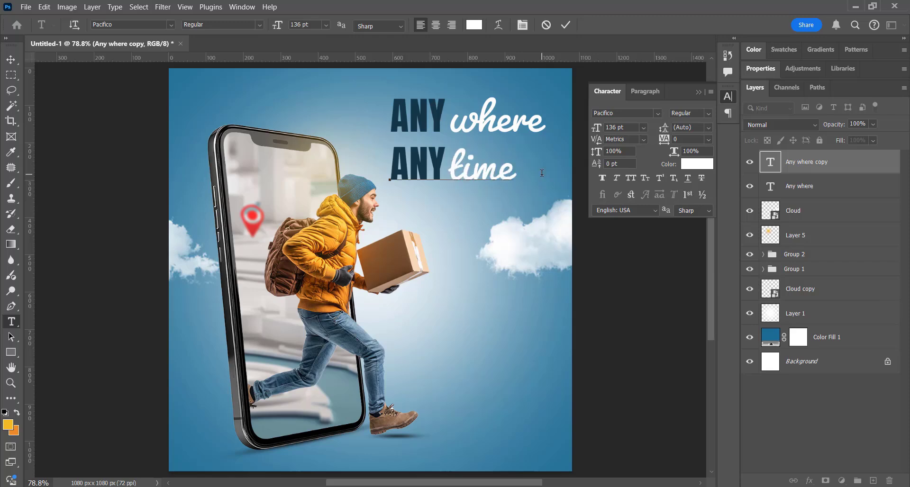
click(10, 61)
key(shift+Up)
key(shift+Up)
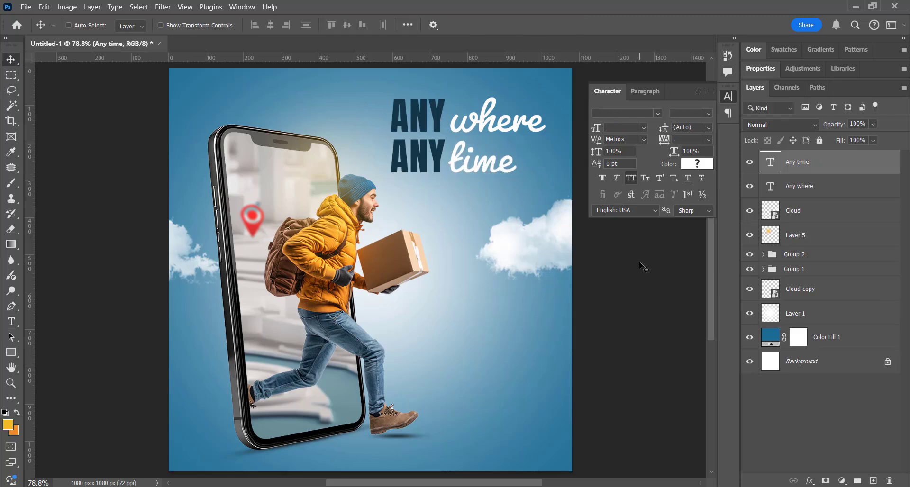
Place the big-city image above Color Fill 1 and lower it so its pavement fills the canvas bottom.
click(827, 337)
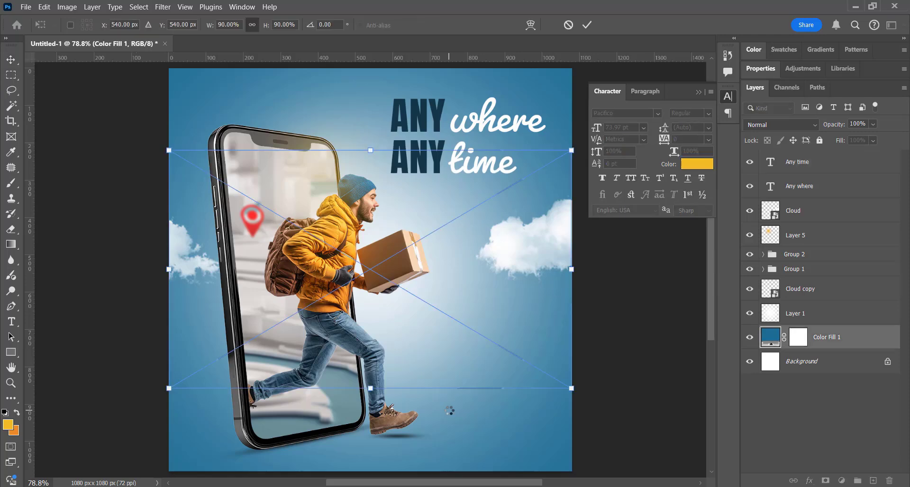
drag(476, 355, 479, 440)
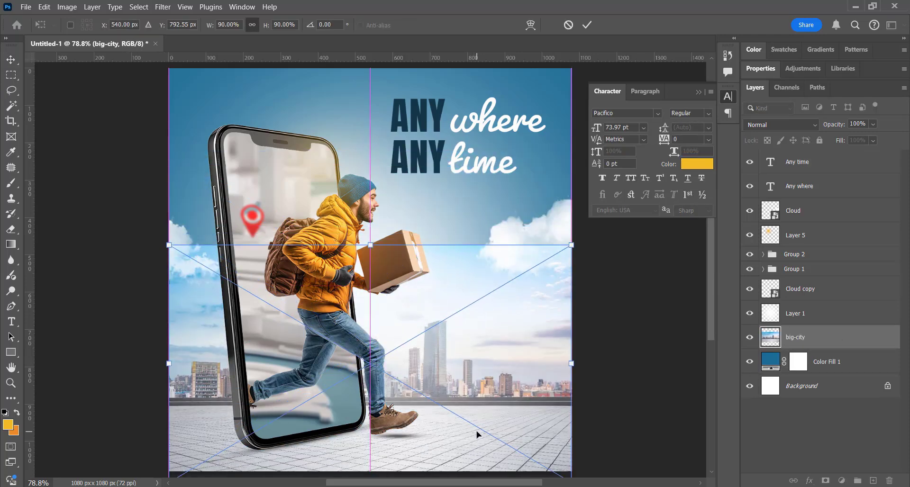
key(Return)
Mask out the sky of the big-city image using an inverted sky selection.
click(139, 7)
click(156, 149)
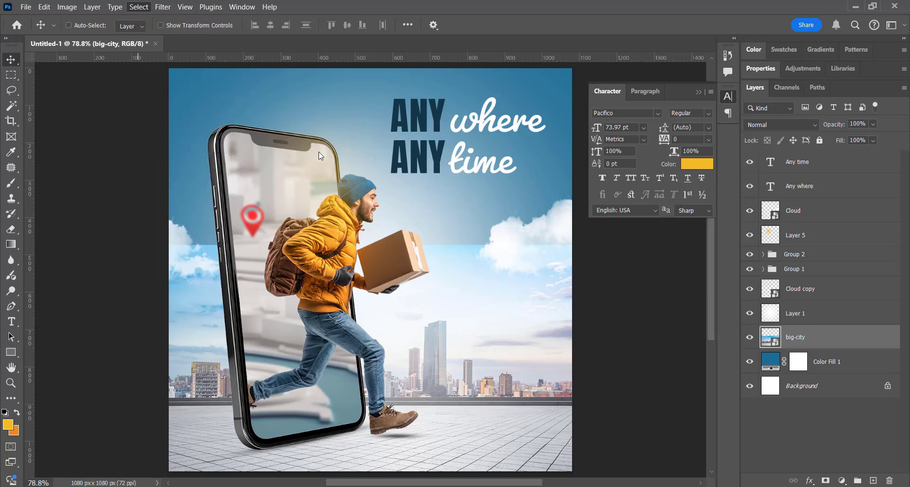
click(139, 7)
click(193, 51)
click(825, 480)
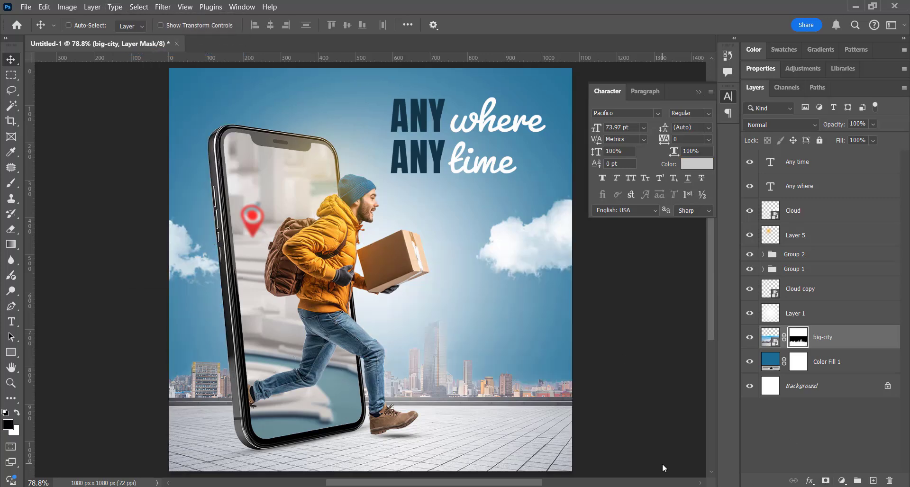
Set the big-city layer to Luminosity blend mode at 51% opacity.
click(780, 124)
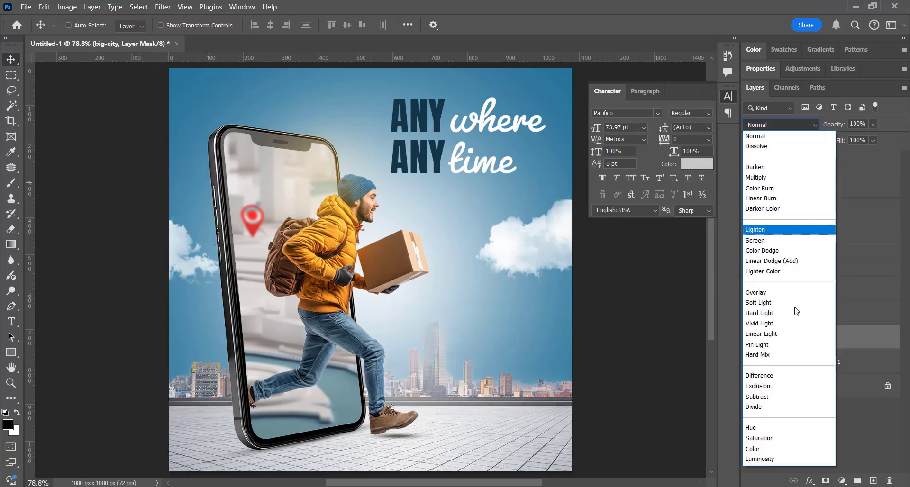
click(765, 459)
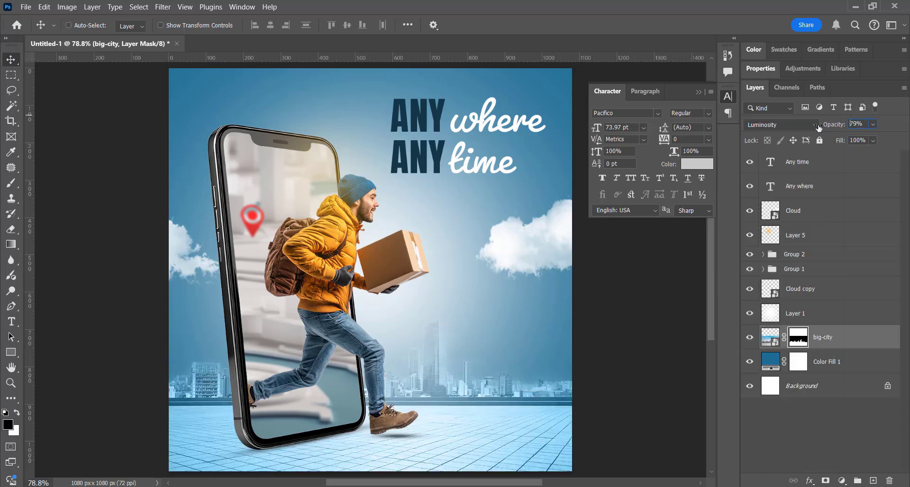
drag(811, 127, 804, 127)
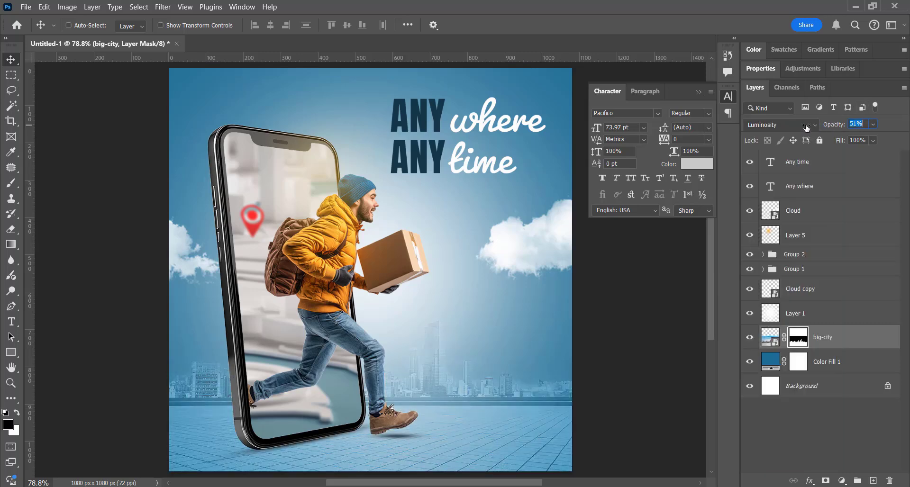
Move the big-city layer above Layer 1 in the stacking order.
drag(836, 335, 695, 358)
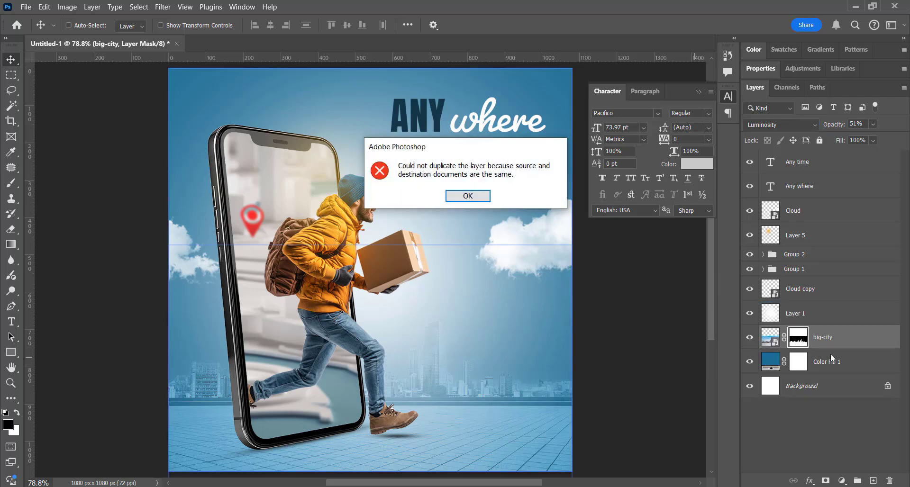
key(Return)
drag(846, 338, 846, 302)
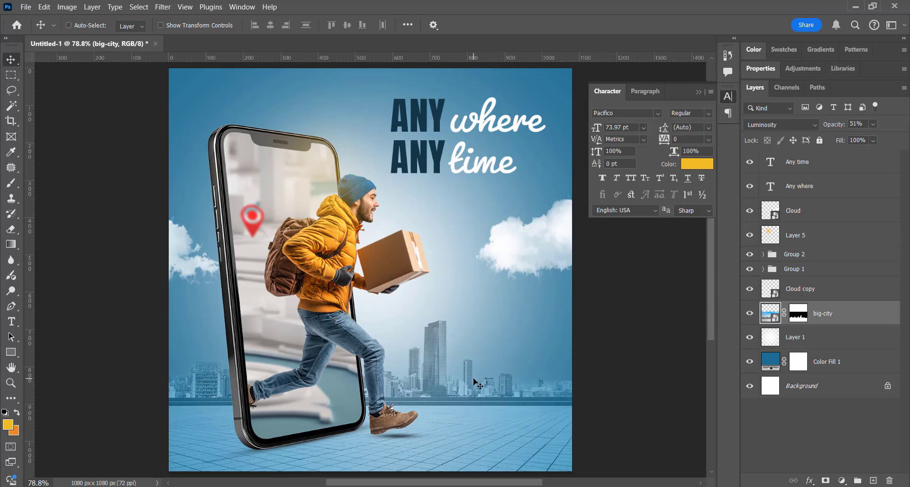
Scale both headline lines together to about 114% and move them slightly up.
ctrl+click(440, 174)
ctrl+shift+click(512, 100)
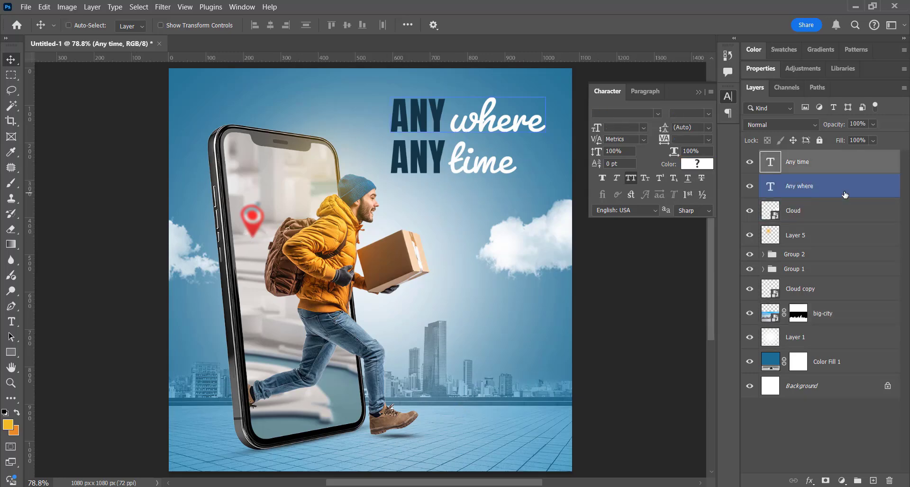
key(ctrl+t)
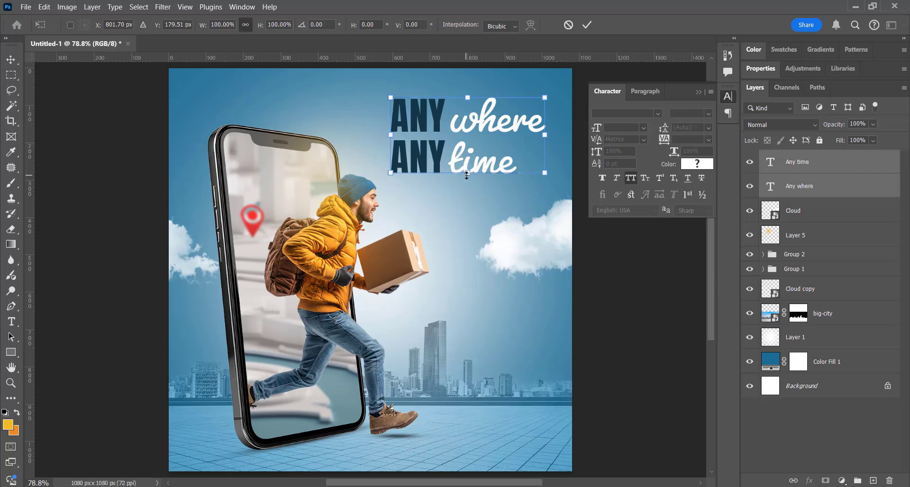
drag(466, 174, 468, 184)
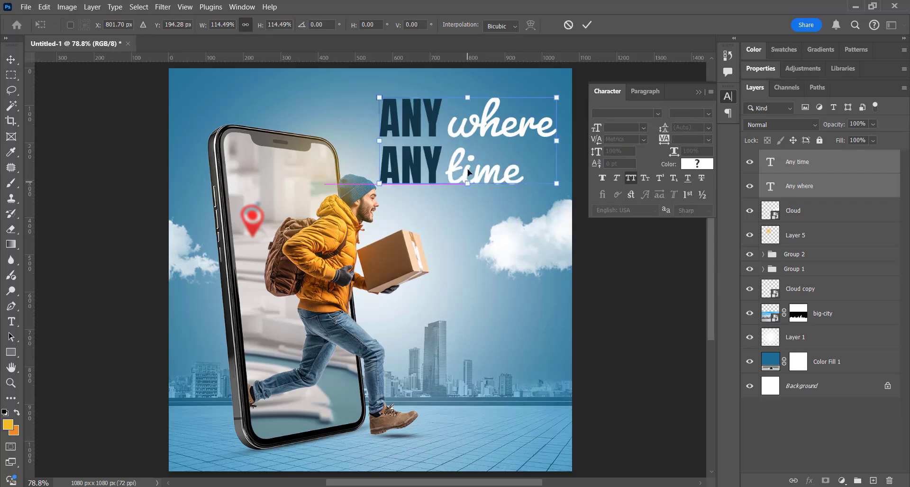
key(Return)
drag(541, 170, 545, 163)
Select Group 1, Group 2 and Layer 5 together and scale the phone and delivery man up slightly.
click(843, 260)
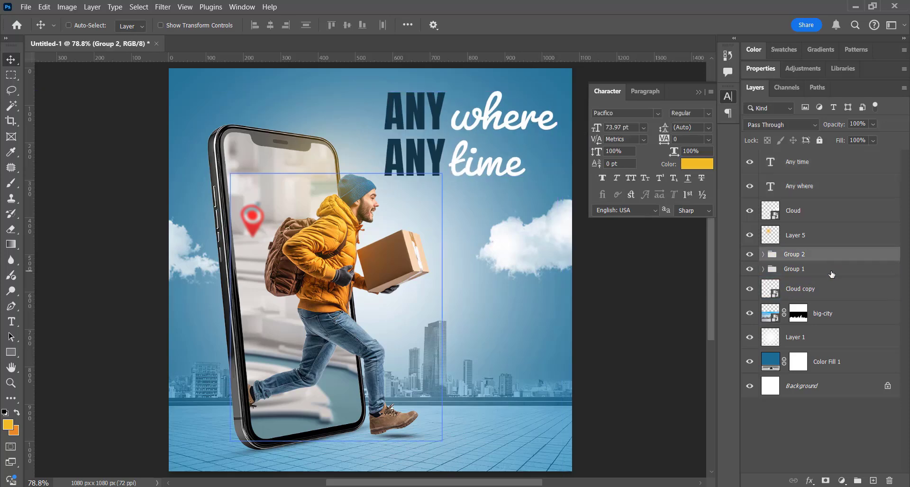
ctrl+click(830, 272)
ctrl+click(817, 239)
key(ctrl+t)
scroll(313, 203, up, 3)
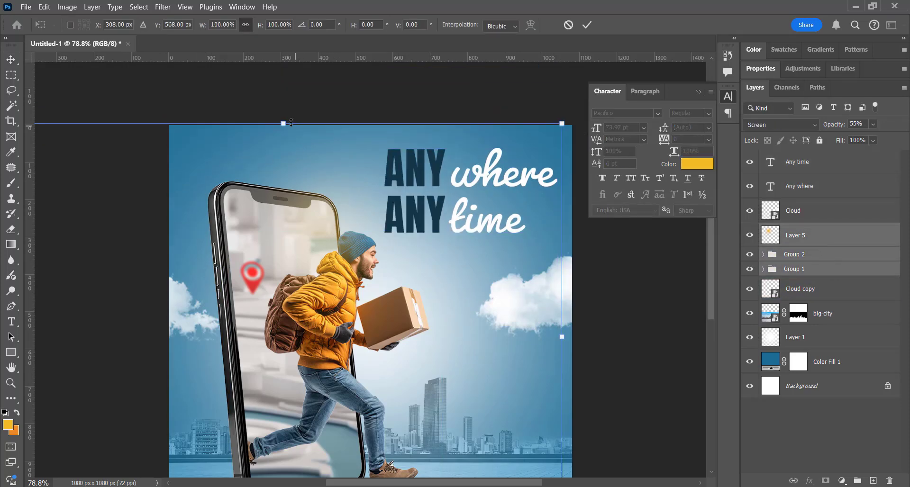
drag(284, 123, 285, 113)
key(Return)
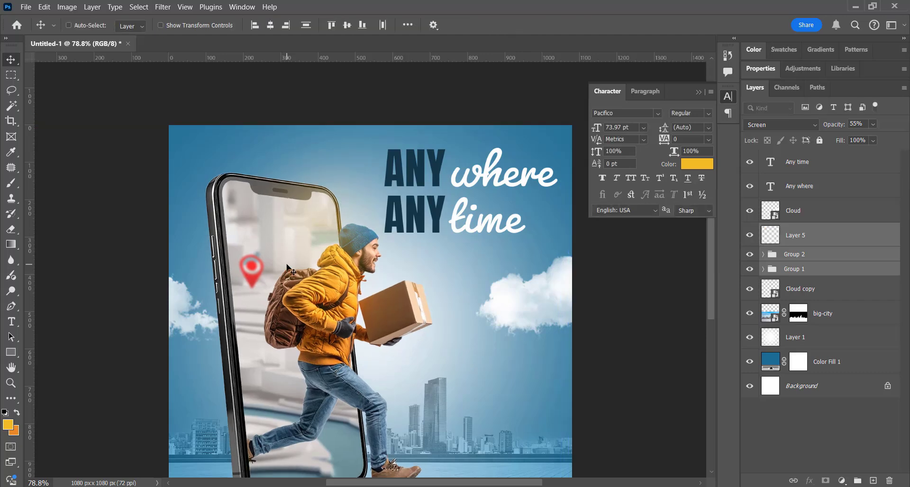
Nudge the selected Group 1, Group 2 and Layer 5 slightly to the left.
key(shift+Left)
key(shift+Left)
key(Left)
key(Left)
key(Left)
key(Left)
key(Left)
key(Left)
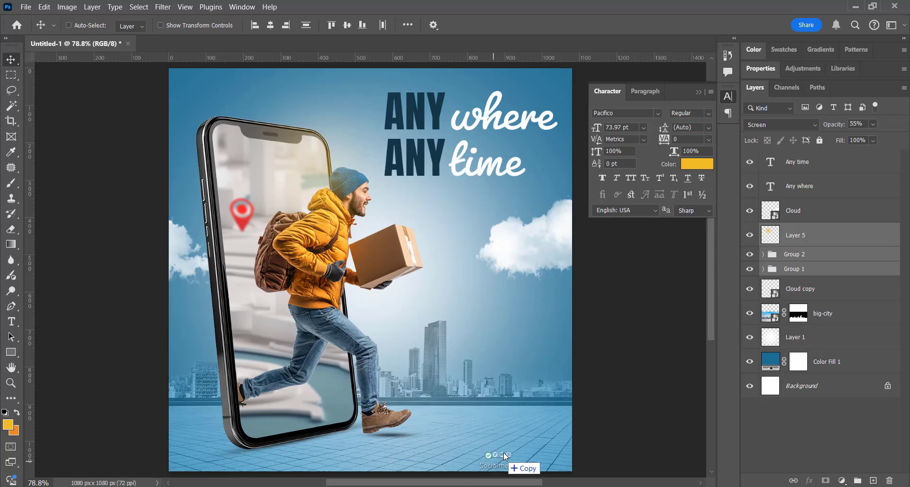
Place the Socialmedia icon image in the design and scale it down in the canvas corner above the phone.
drag(502, 455, 220, 82)
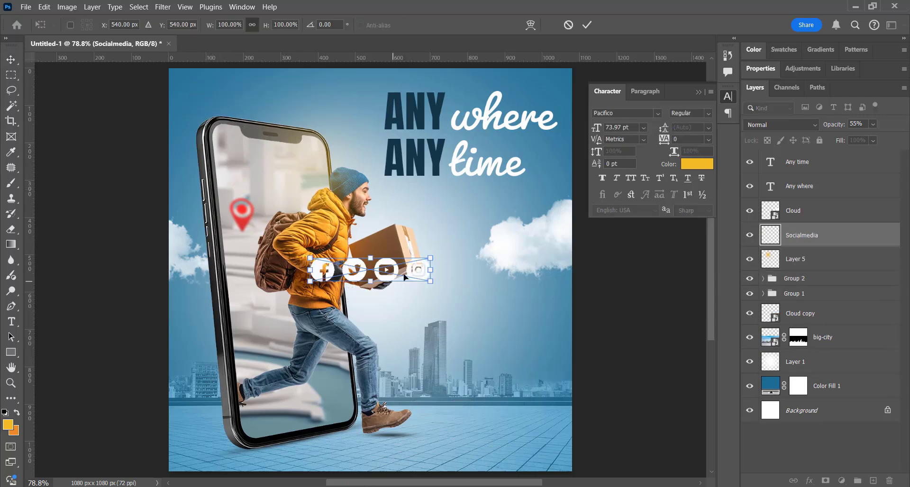
drag(411, 274, 311, 256)
key(Return)
key(ctrl+t)
key(Return)
Add a text line reading "FOLLOW US NOW" below the social media icons.
key(z)
click(206, 94)
key(t)
click(248, 284)
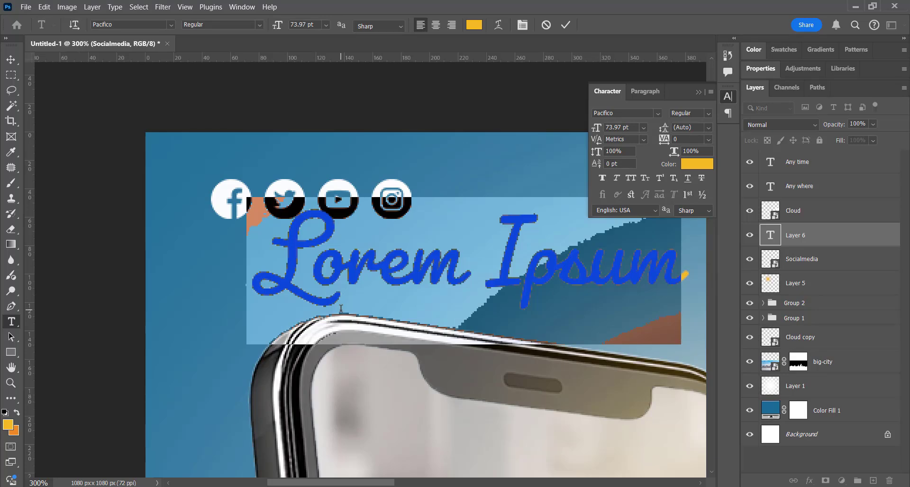
text(FOLLOW)
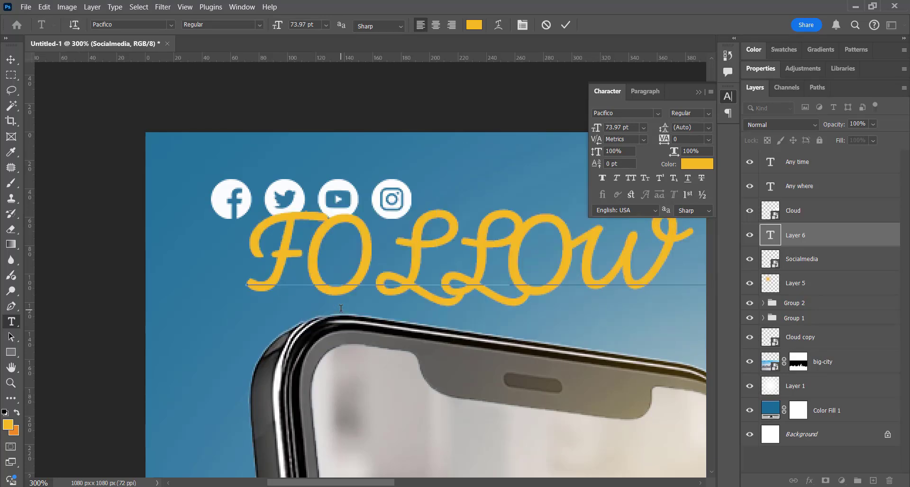
Set the font of the FOLLOW US NOW text to Montserrat Medium.
key(ctrl+a)
click(171, 25)
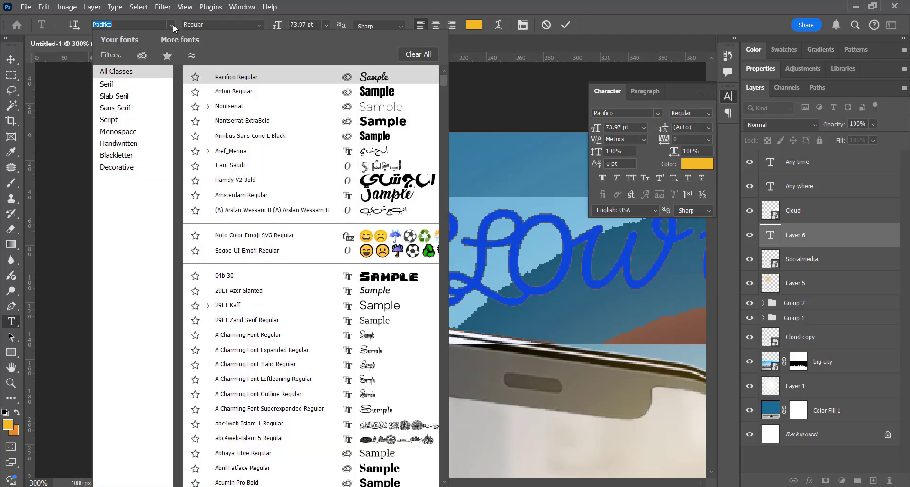
click(351, 107)
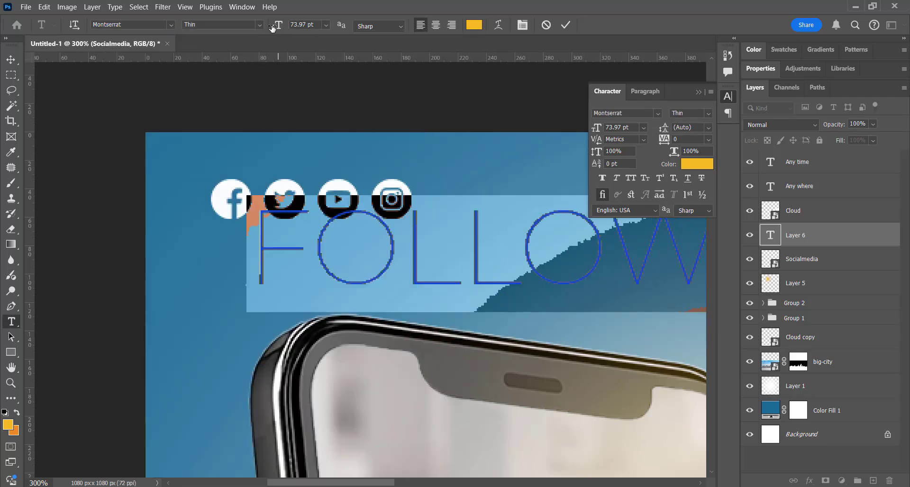
click(259, 25)
click(260, 155)
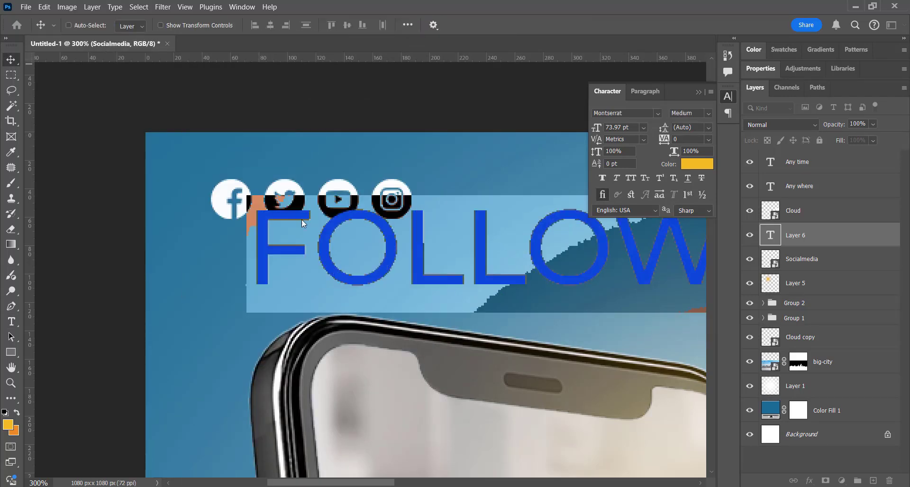
key(ctrl+Return)
Scale the FOLLOW US NOW line down to the width of the social icons and place it directly beneath them.
key(ctrl+t)
drag(249, 254, 186, 295)
drag(511, 316, 383, 252)
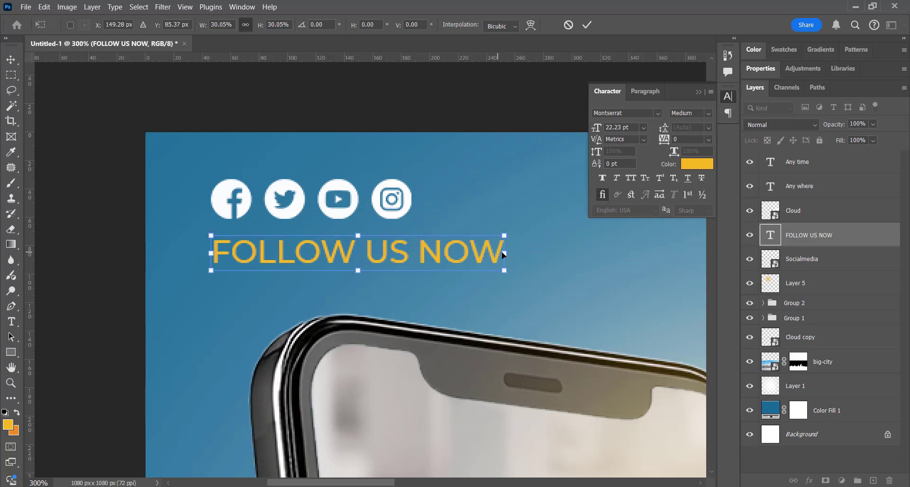
drag(502, 254, 371, 237)
key(ctrl+z)
key(Return)
Recolor the FOLLOW US NOW text with the white sampled from the social media icons.
double_click(371, 237)
click(474, 25)
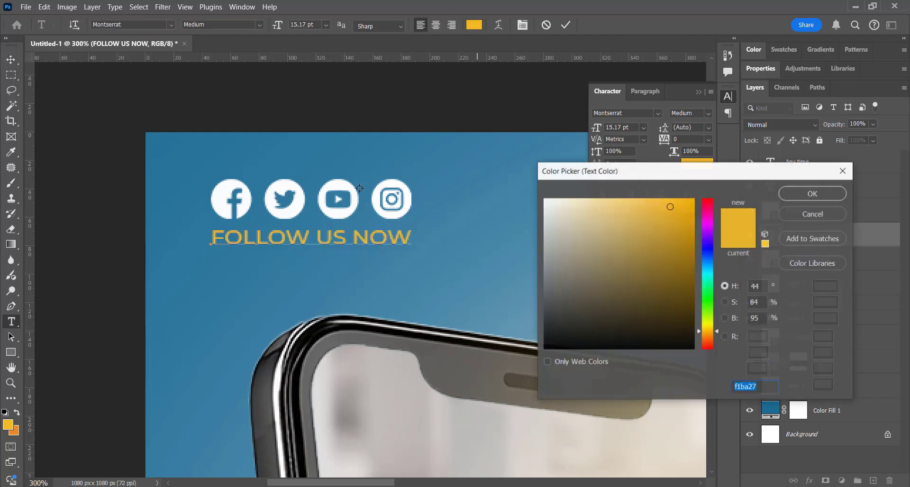
click(348, 186)
key(Return)
click(11, 59)
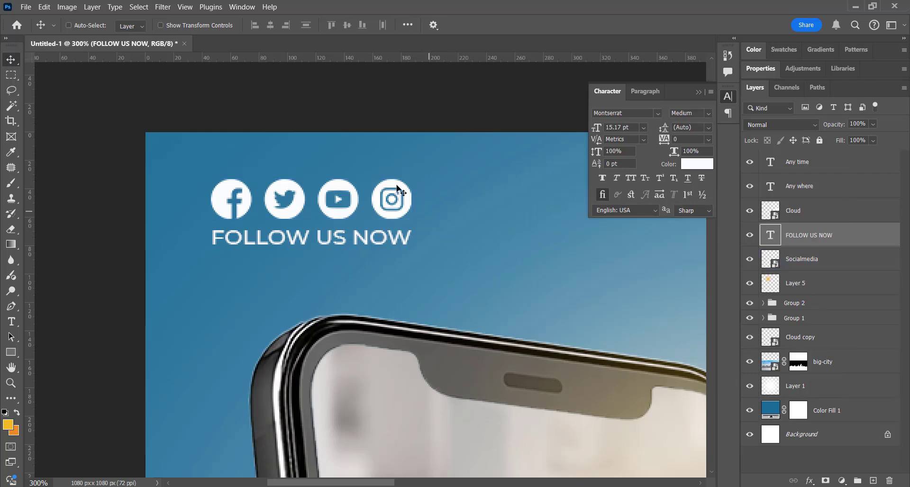
Group the FOLLOW US NOW text with the Socialmedia layer and scale the group up slightly.
click(872, 254)
ctrl+click(863, 237)
key(ctrl+g)
key(ctrl+0)
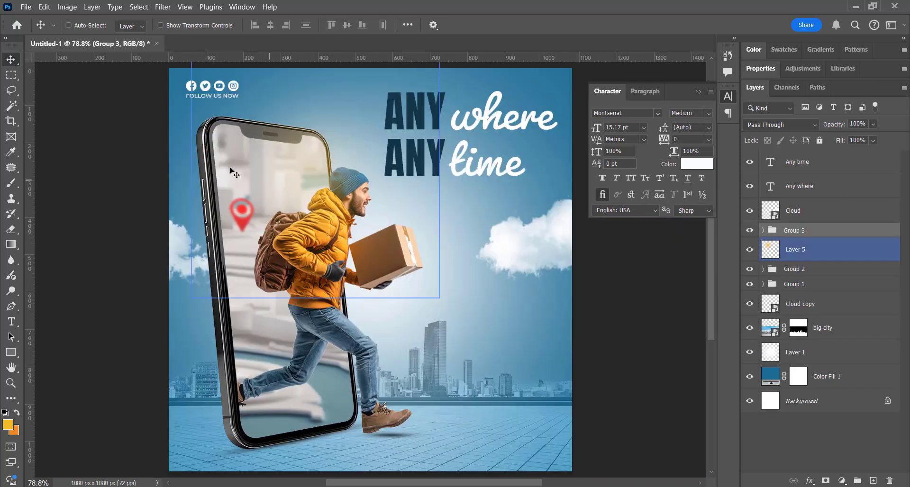
key(ctrl+t)
drag(238, 99, 242, 100)
key(Return)
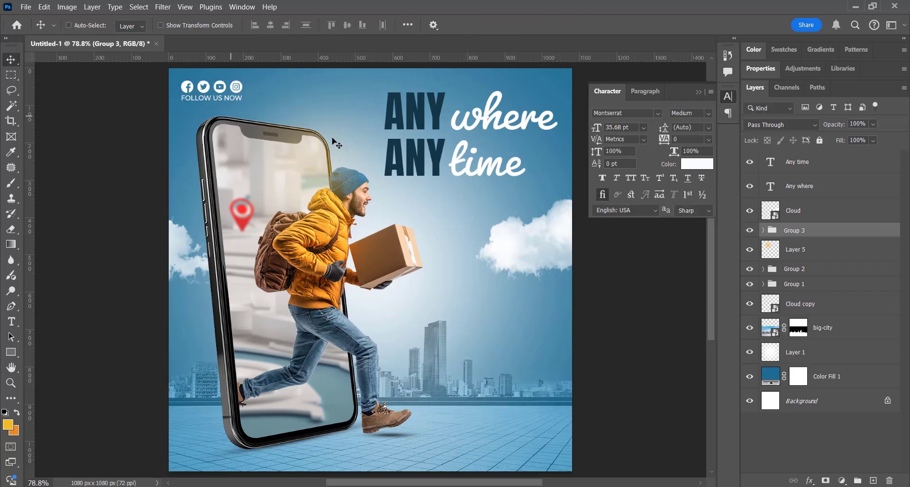
Lower the FOLLOW US NOW line slightly beneath the icons, and move Group 3 to the canvas's lower-left corner.
ctrl+click(227, 100)
key(shift+Down)
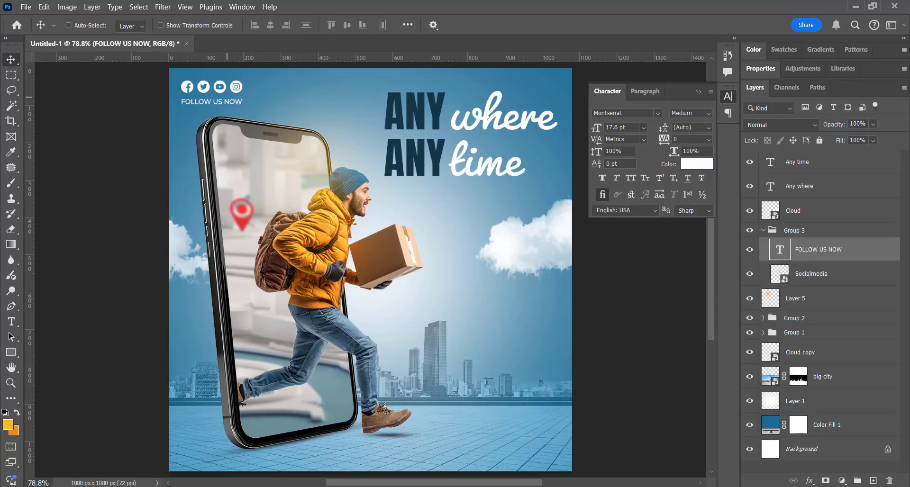
click(774, 232)
click(763, 231)
drag(216, 133, 229, 417)
Select Layer 5, Group 2 and Group 1 together and scale the phone and delivery man to 96.82%.
click(805, 211)
click(825, 248)
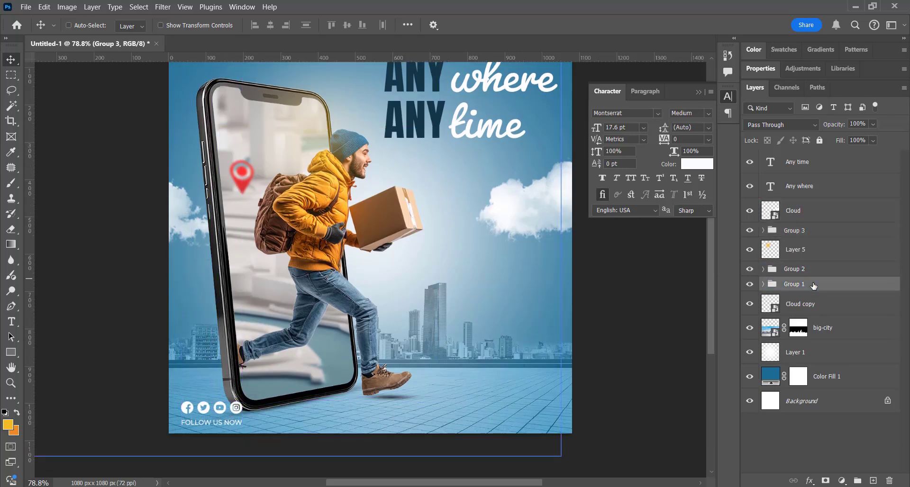
shift+click(813, 284)
key(ctrl+t)
drag(555, 453, 542, 438)
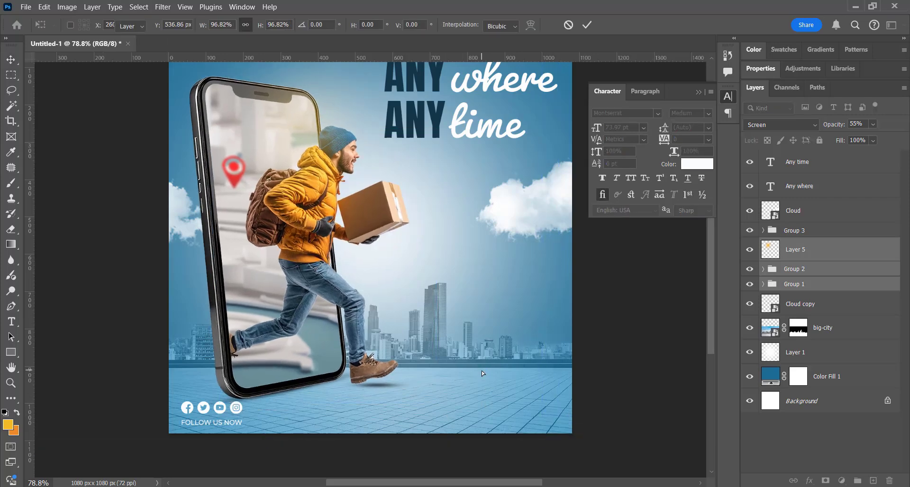
key(Return)
Enlarge the big-city layer slightly so the skyline rises higher behind the delivery man.
click(805, 337)
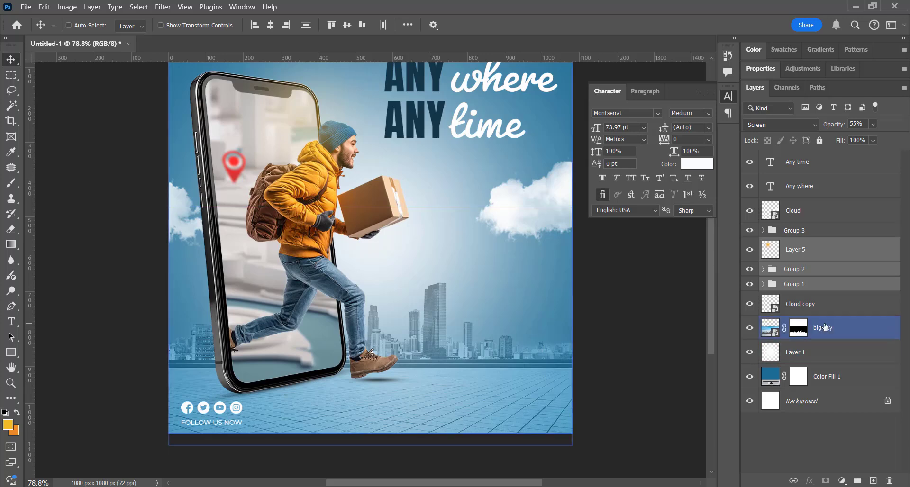
key(shift+Up)
key(shift+Up)
key(shift+Up)
key(shift+Up)
key(shift+Down)
key(shift+Down)
key(shift+Down)
key(shift+Down)
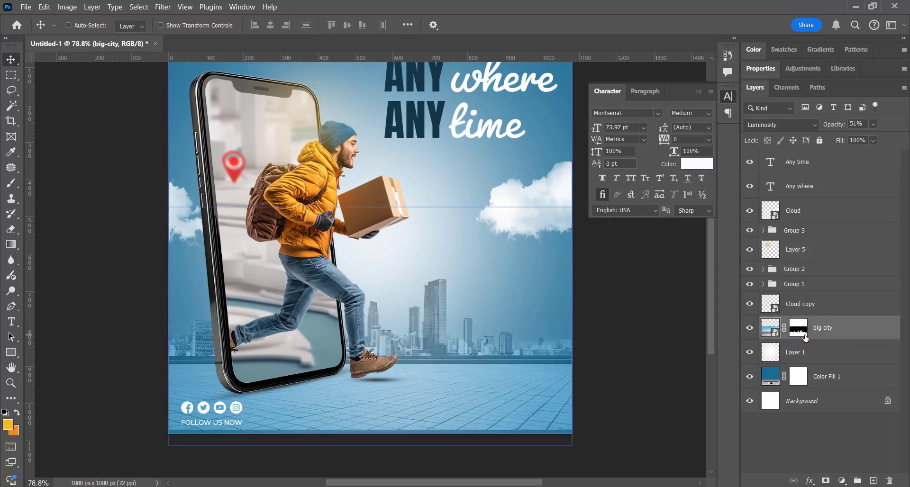
key(ctrl+t)
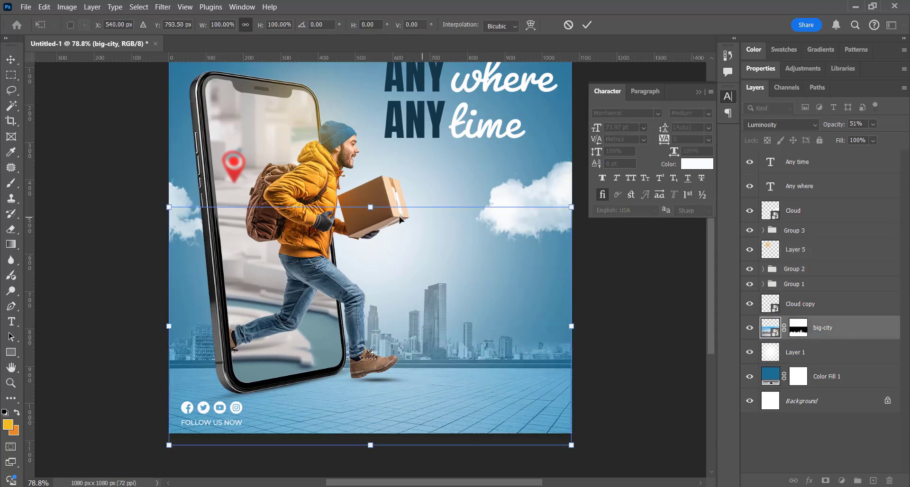
drag(392, 207, 392, 225)
key(Return)
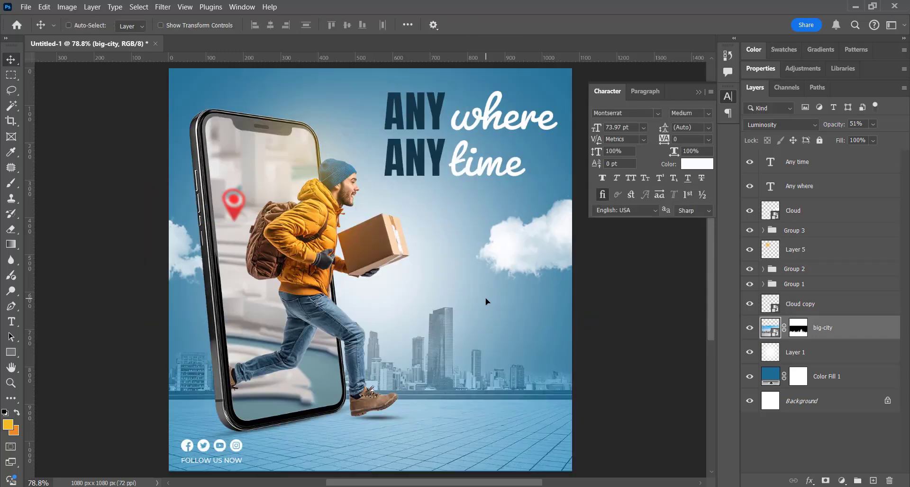
Apply a Color Overlay to the Socialmedia layer using the dark navy sampled from the ANY headline.
scroll(485, 298, up, 2)
ctrl+click(187, 445)
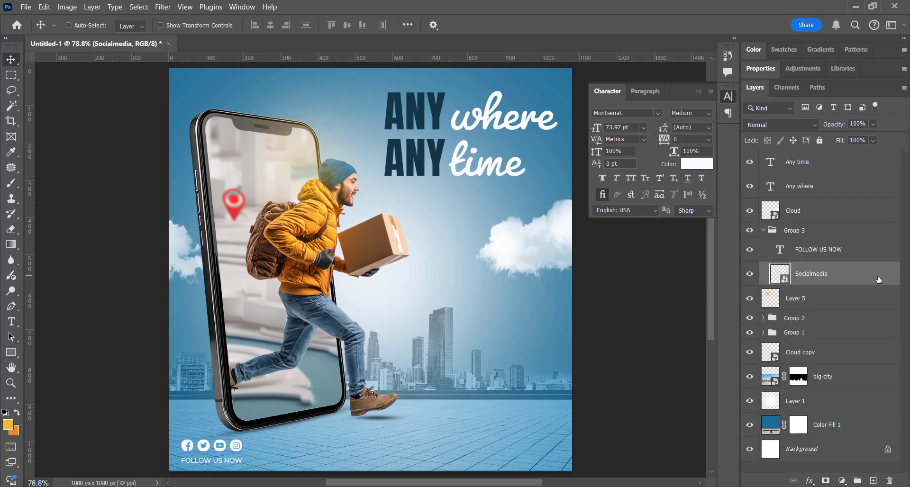
double_click(876, 277)
click(483, 361)
click(739, 244)
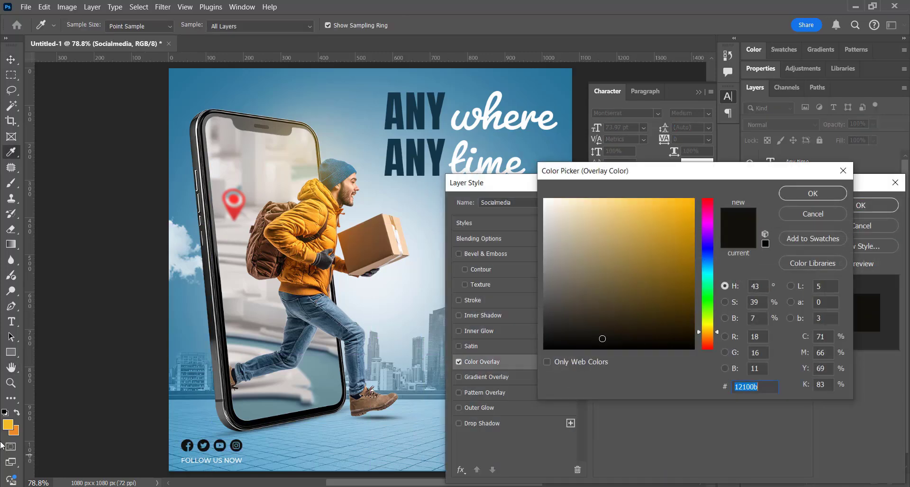
click(8, 424)
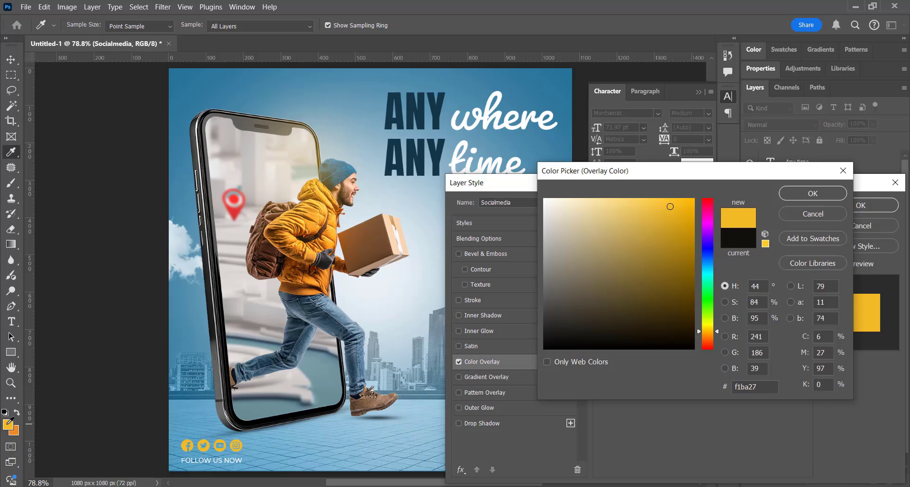
click(388, 114)
click(794, 192)
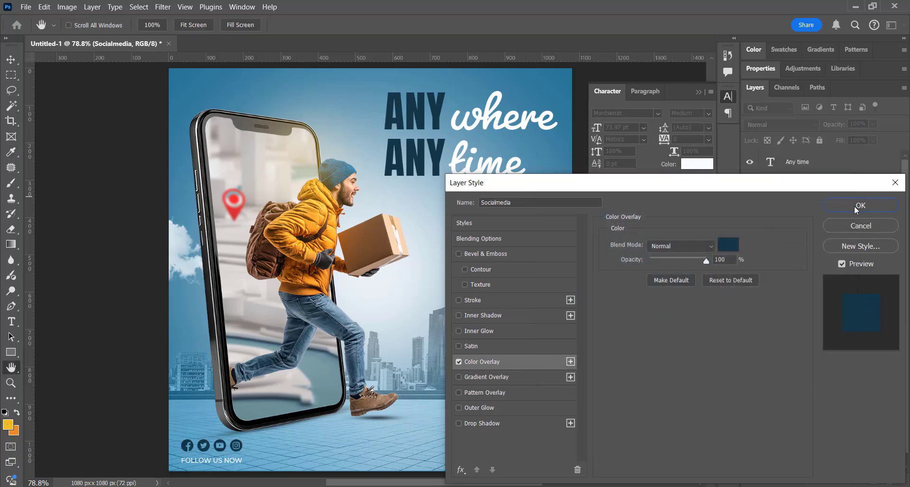
click(876, 206)
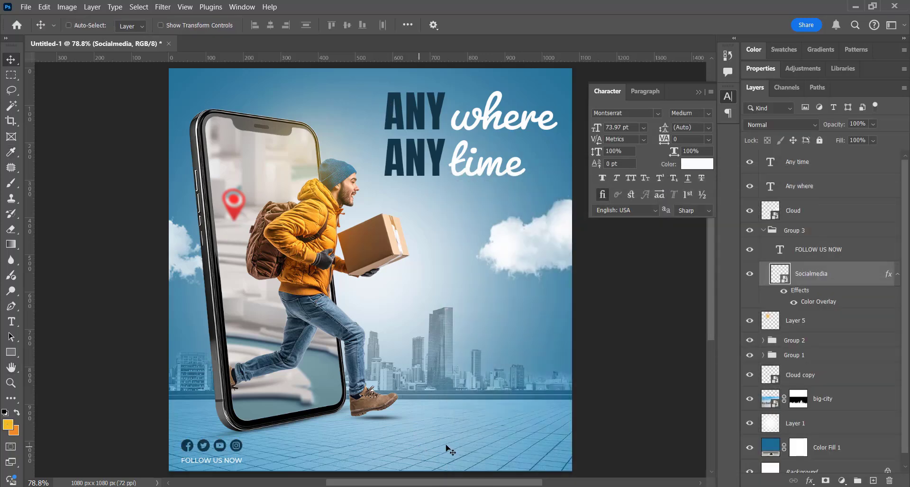
Draw a 72 px circle near the canvas's lower edge and move its layer above Group 3.
right_click(12, 353)
click(47, 363)
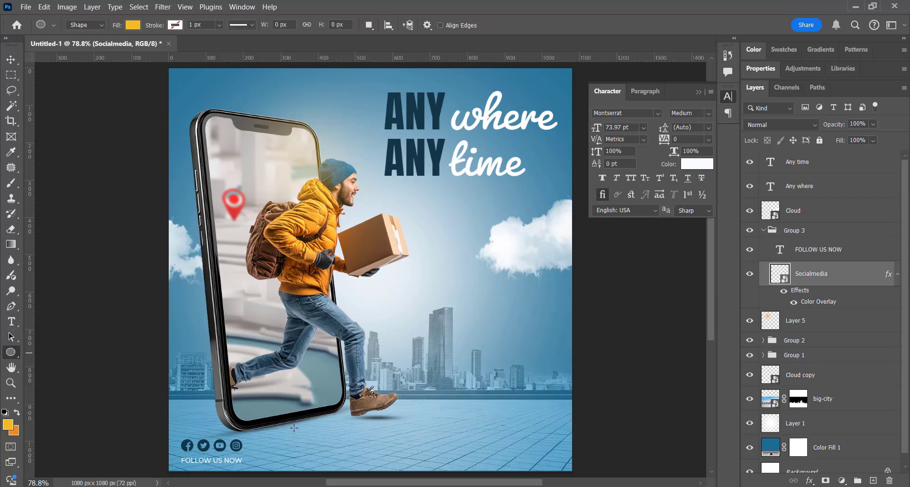
mouse_move(490, 433)
mouse_down()
mouse_move(463, 459)
mouse_move(468, 448)
mouse_up()
click(8, 63)
drag(815, 462, 778, 429)
Fill the circle with the dark navy sampled from the ANY headline.
double_click(770, 422)
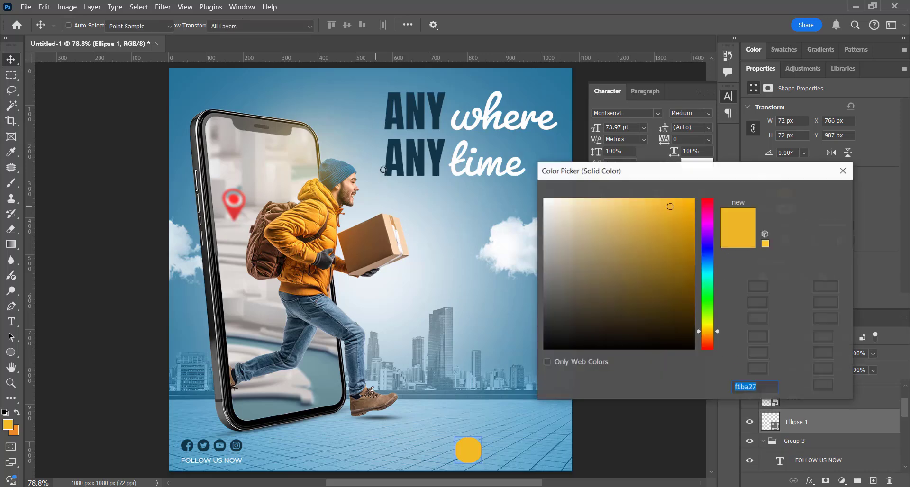
click(391, 162)
click(812, 193)
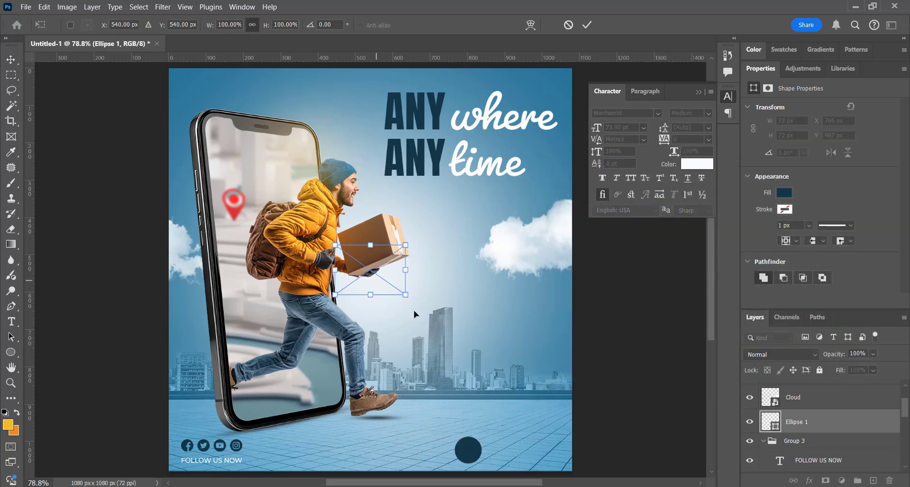
Place the Icon.png telephone inside the navy circle at 45 x 32 px and align it with Ellipse 1.
drag(376, 281, 476, 443)
drag(471, 409, 474, 441)
key(Return)
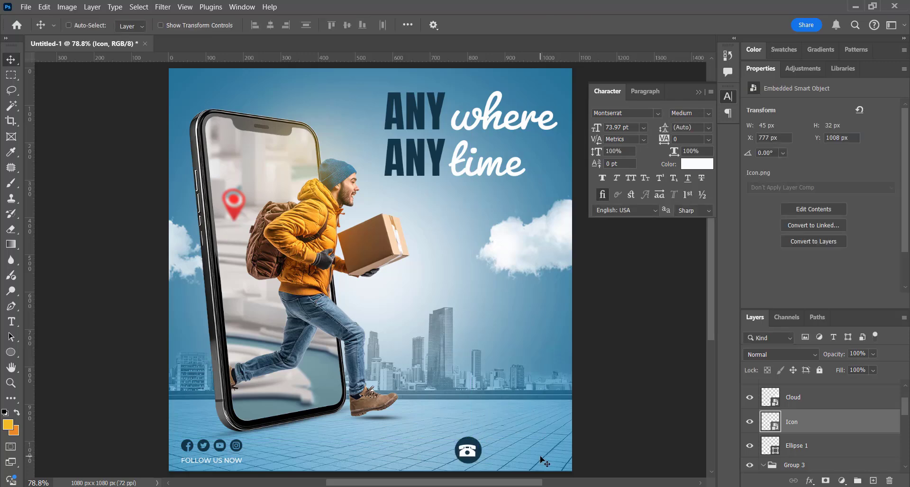
shift+click(839, 453)
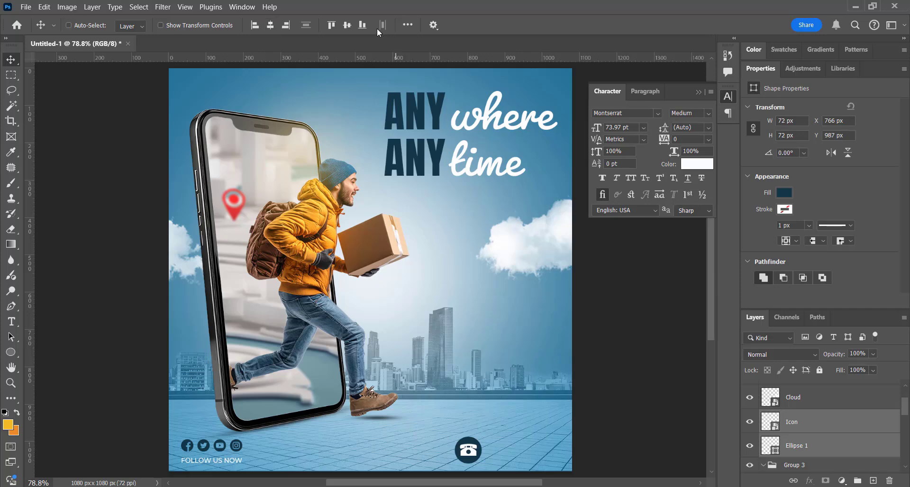
Duplicate the FOLLOW US NOW text beside the telephone circle, move the copy above Icon, and replace its wording with the contact phone number.
ctrl+click(213, 460)
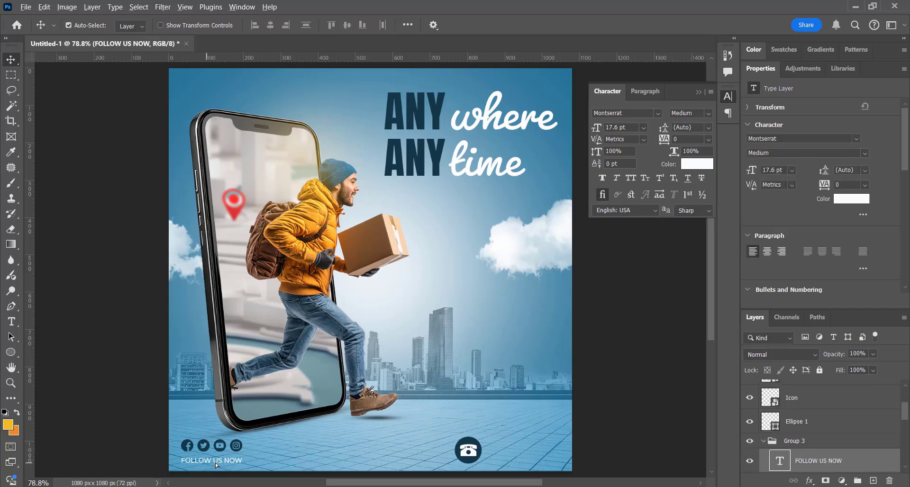
drag(206, 459, 521, 447)
drag(825, 457, 775, 399)
double_click(775, 400)
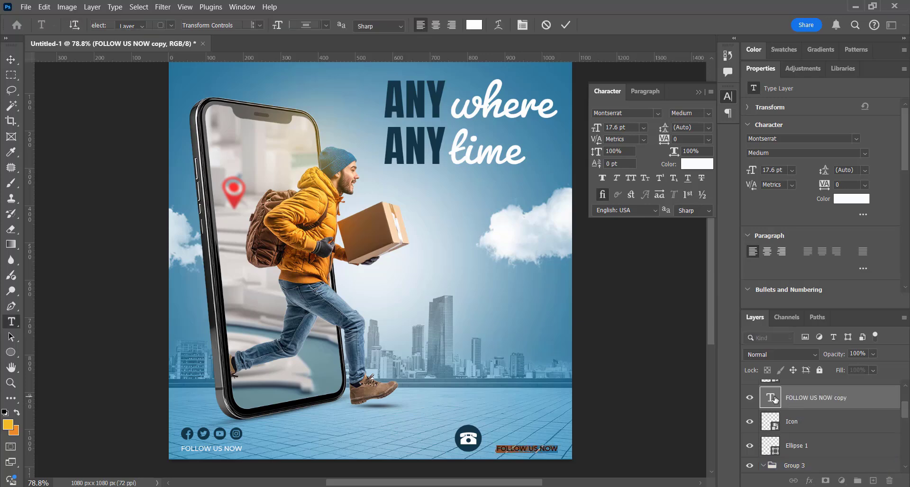
text(0123456789)
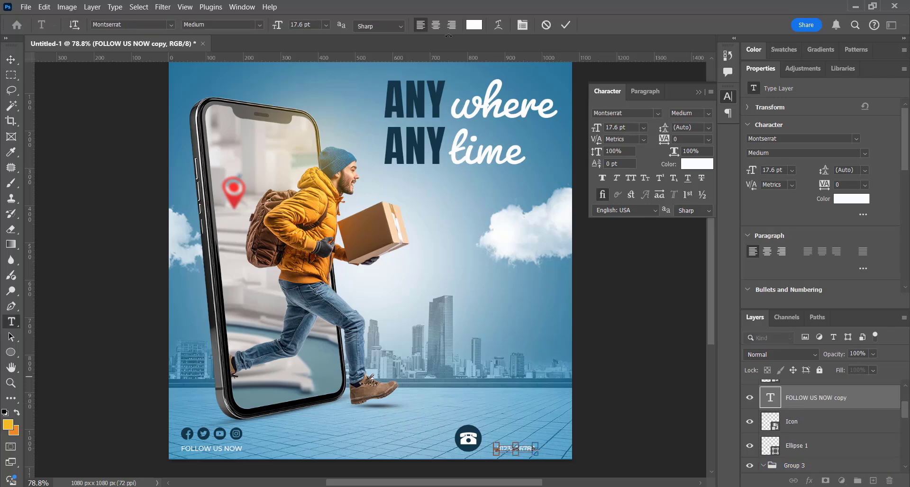
Set the phone number text to Montserrat SemiBold at 26 pt.
click(264, 26)
click(284, 185)
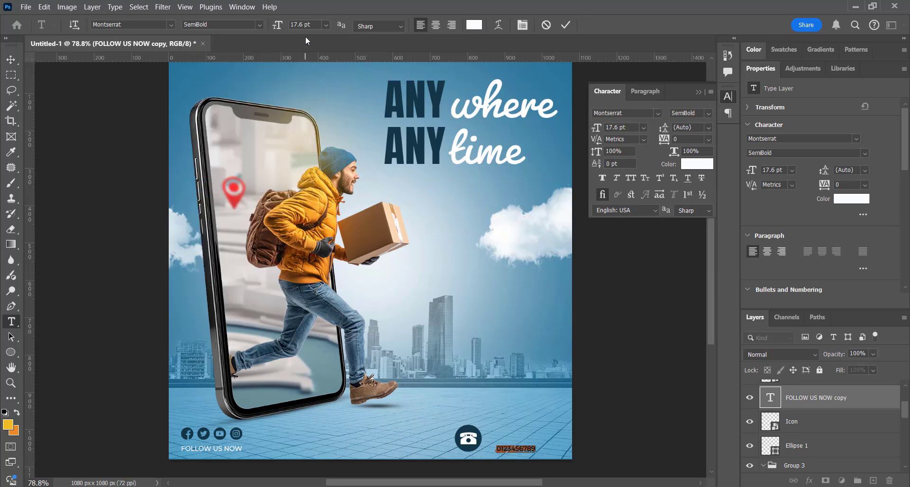
key(Return)
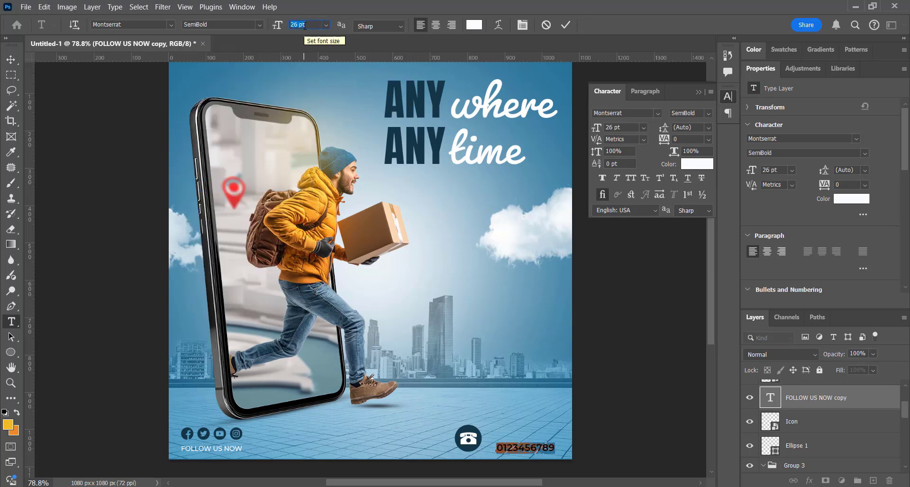
click(10, 60)
Duplicate the phone number text directly above the original and replace the copy's wording with CONTACT US.
drag(529, 452, 490, 393)
key(z)
click(515, 448)
click(516, 449)
key(v)
double_click(490, 394)
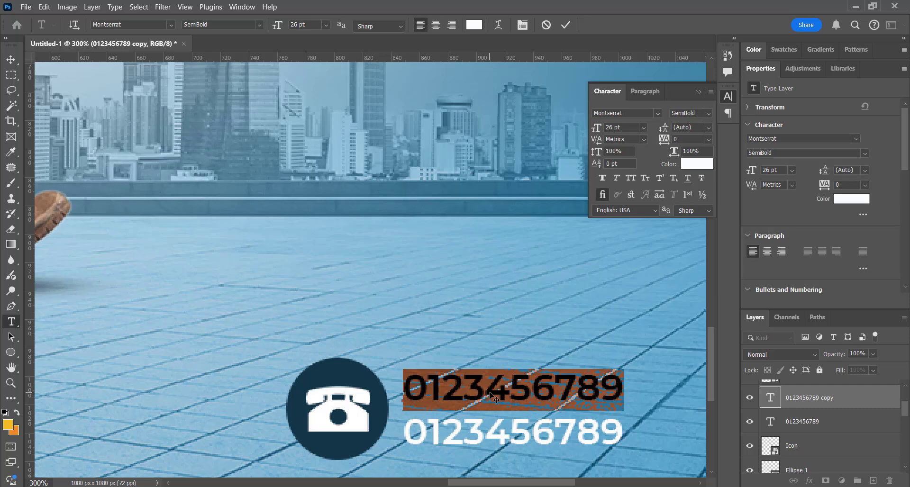
text(CON)
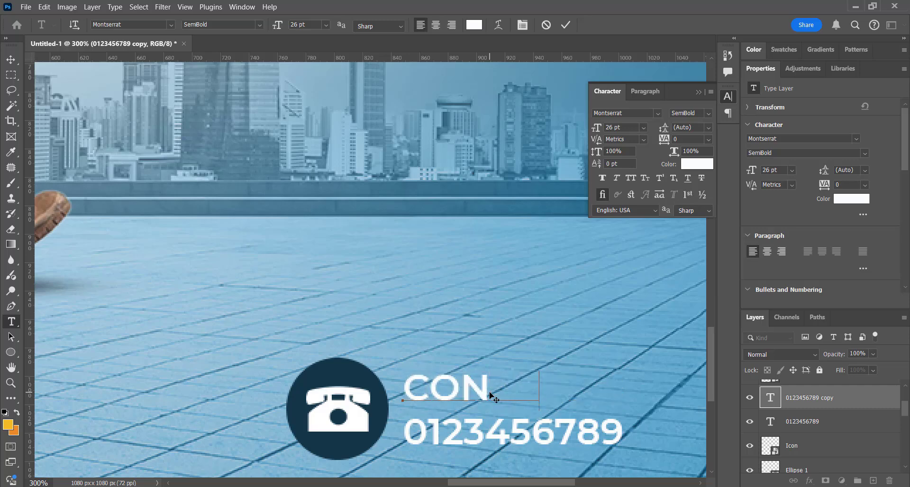
text(TACT US)
key(ctrl+Return)
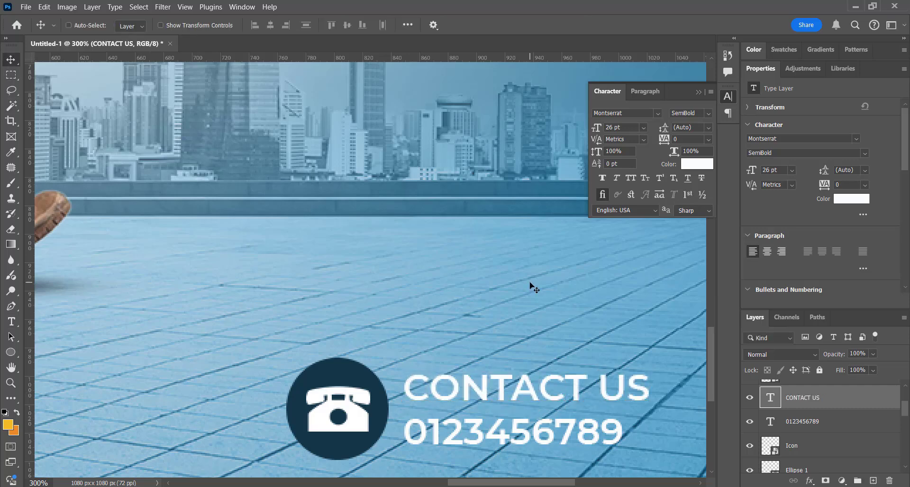
Scale the CONTACT US text down proportionally to about 63% so it sits just above the phone number.
key(ctrl+t)
drag(651, 371, 558, 384)
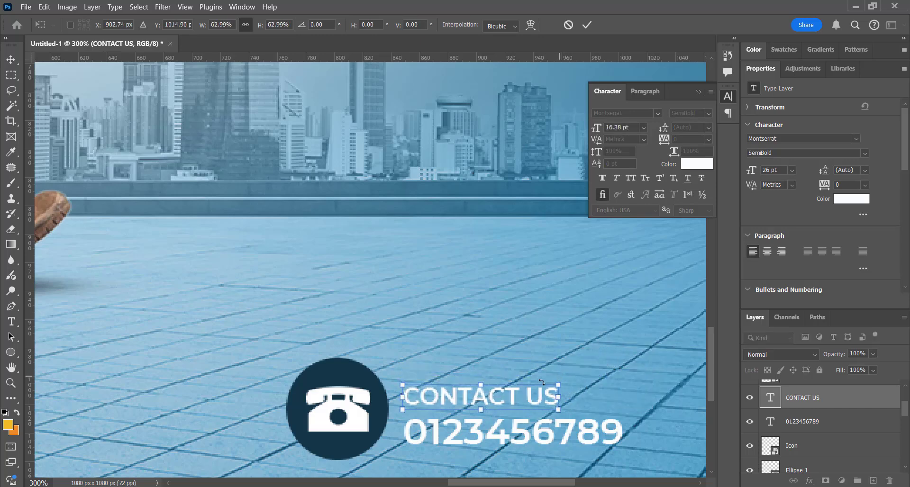
key(Return)
Nudge the CONTACT US and phone number texts together beside the telephone circle and enlarge both to about 113%.
shift+click(791, 417)
key(shift+Up)
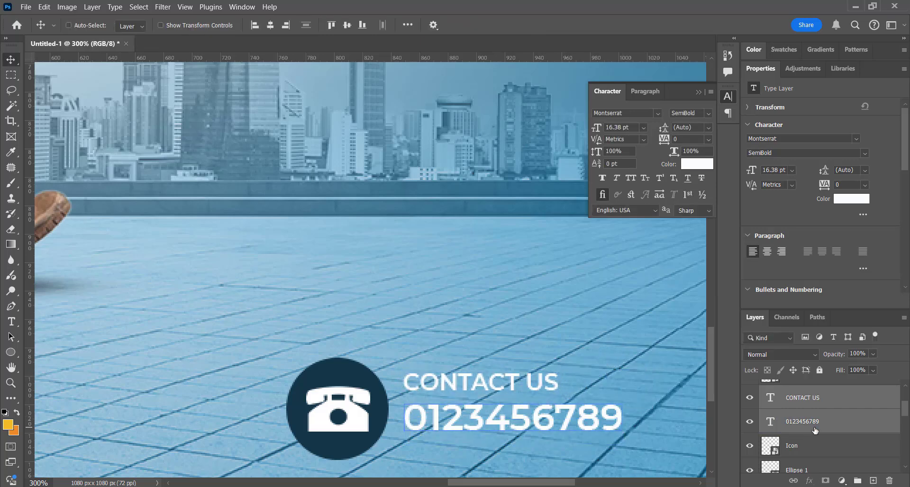
key(Down)
key(Down)
key(Down)
key(Down)
key(Down)
key(Down)
key(Down)
key(Down)
key(Left)
key(Left)
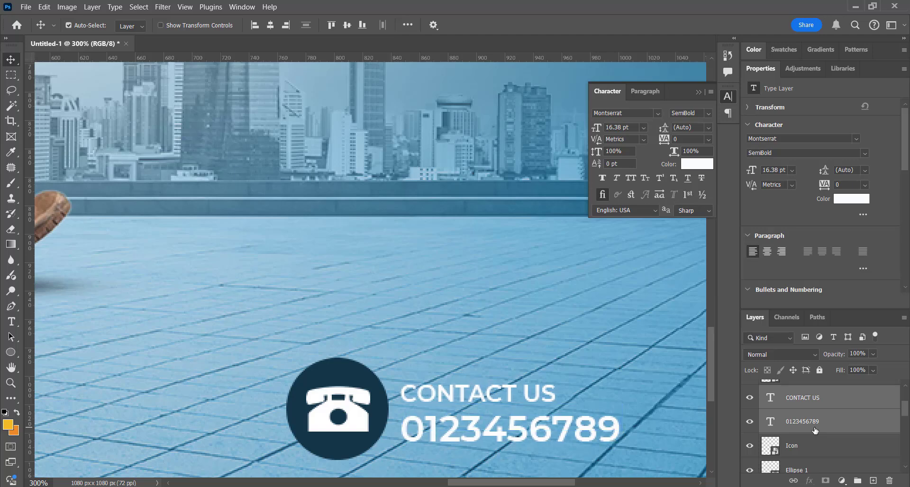
key(ctrl+t)
drag(619, 413, 646, 411)
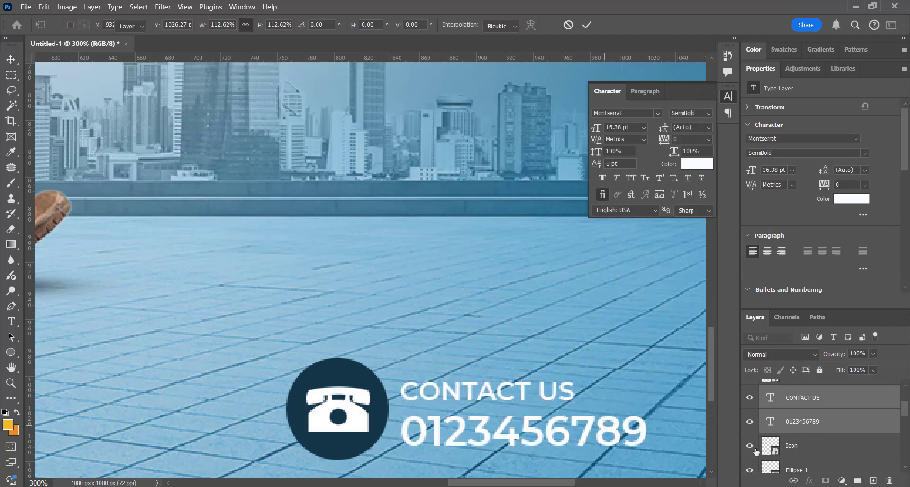
key(Return)
Group the two contact texts with Icon and Ellipse 1, and shift the group slightly toward the canvas's right edge.
shift+click(806, 446)
shift+click(822, 471)
key(ctrl+g)
key(ctrl+0)
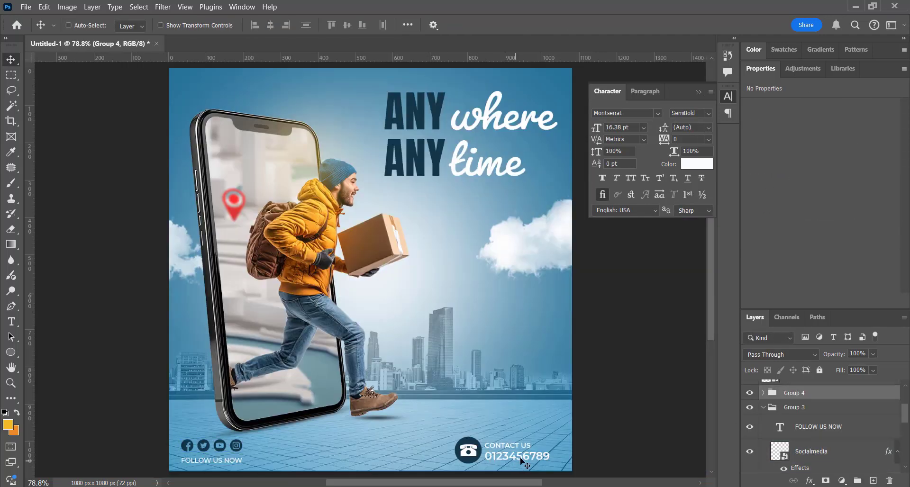
drag(525, 461, 531, 461)
Change the FOLLOW US NOW text's font weight to SemiBold.
ctrl+click(205, 461)
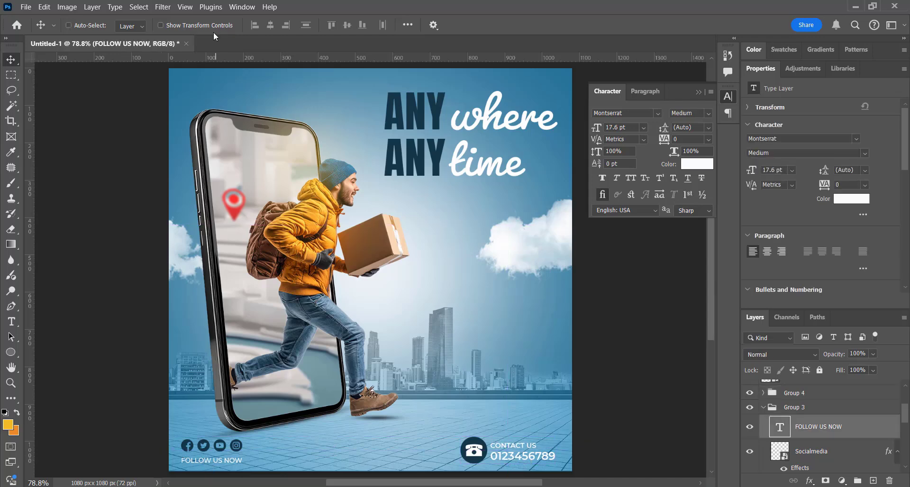
key(t)
double_click(207, 462)
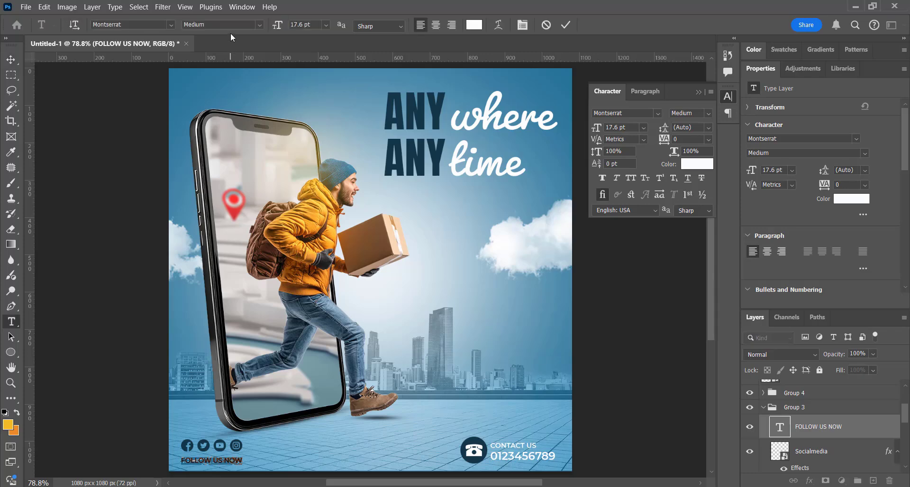
click(263, 26)
click(248, 182)
key(v)
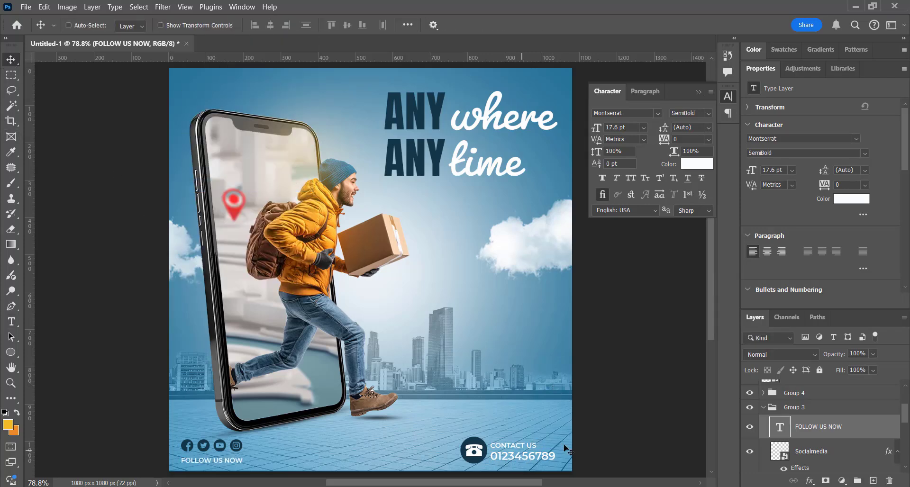
Add a new empty layer directly above the big-city layer.
scroll(586, 431, down, 4)
ctrl+click(364, 375)
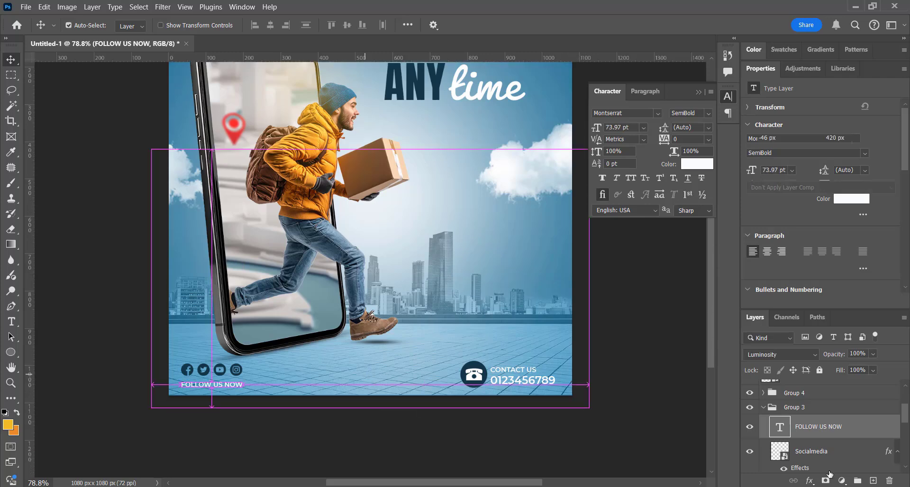
scroll(840, 454, down, 1)
double_click(752, 69)
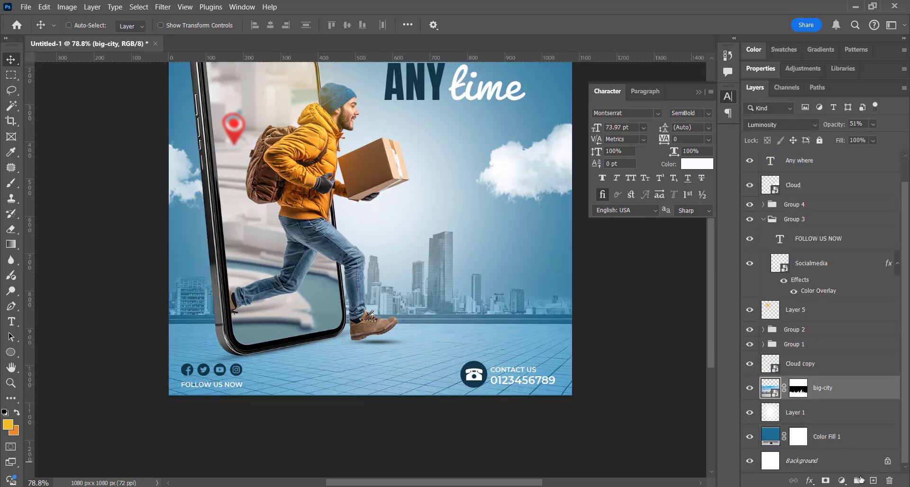
click(873, 480)
scroll(246, 428, down, 1)
Set the foreground colour to dark navy #123648 sampled from the ANY headline.
click(8, 425)
click(399, 75)
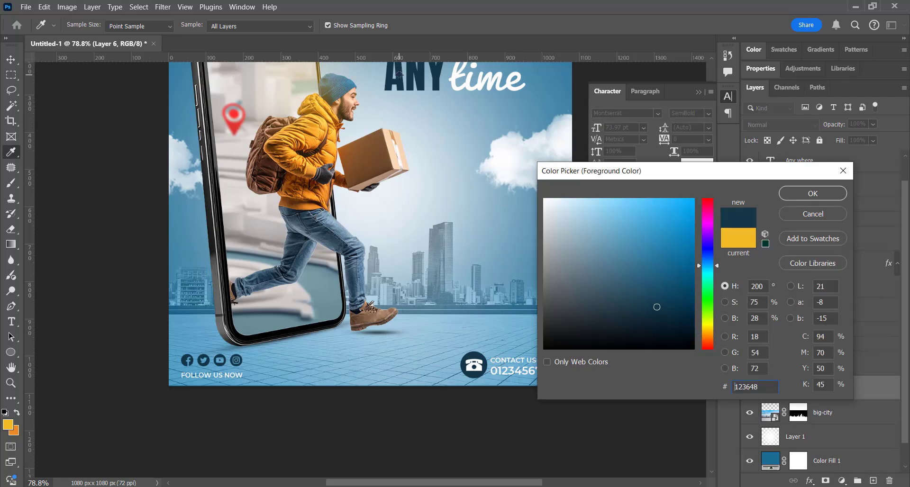
key(Return)
Paint navy shading along the canvas's lower edge on Layer 6 with a 500 px Soft Round brush, and lower the layer's opacity to 58%.
click(6, 185)
scroll(455, 333, down, 3)
right_click(455, 333)
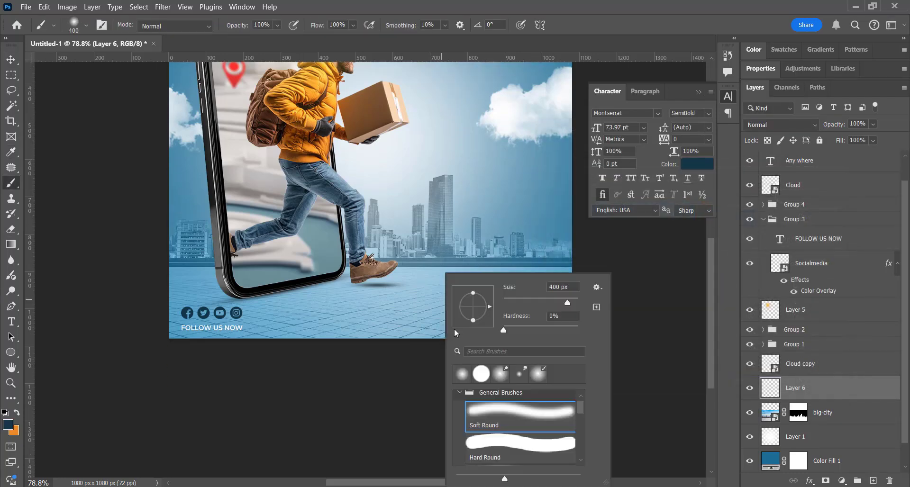
double_click(485, 427)
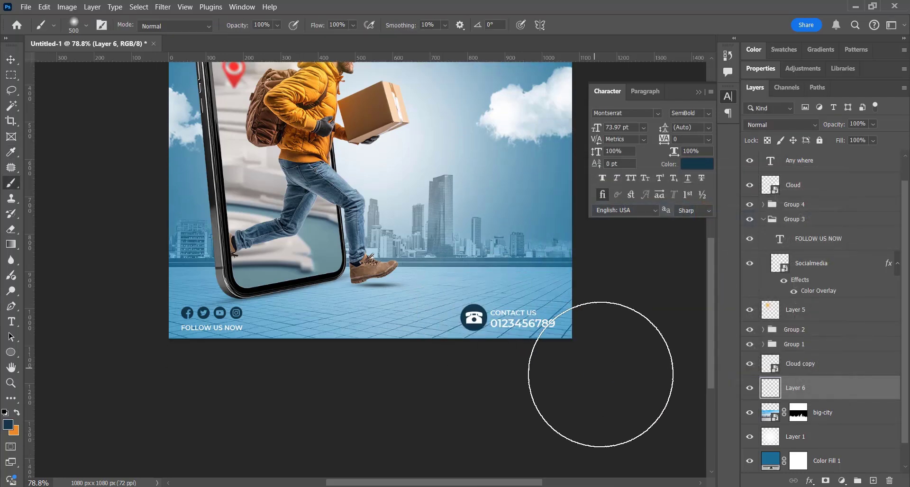
drag(238, 386, 91, 396)
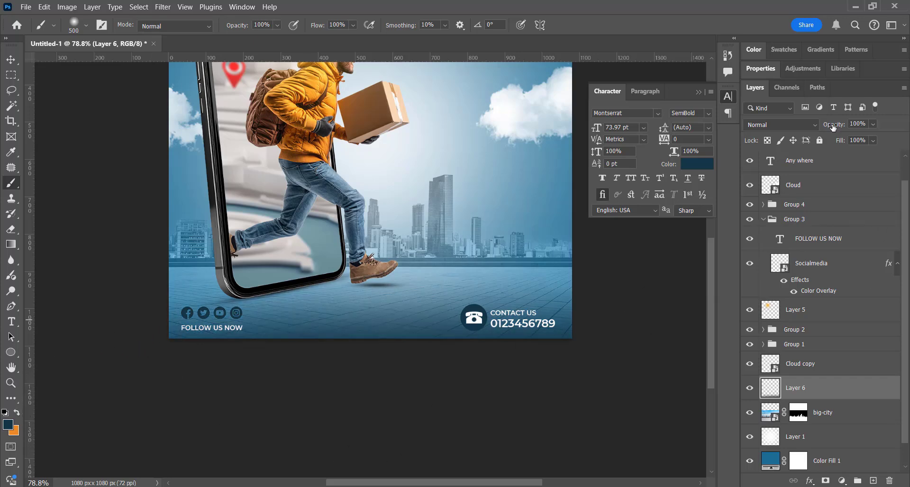
drag(825, 127, 815, 127)
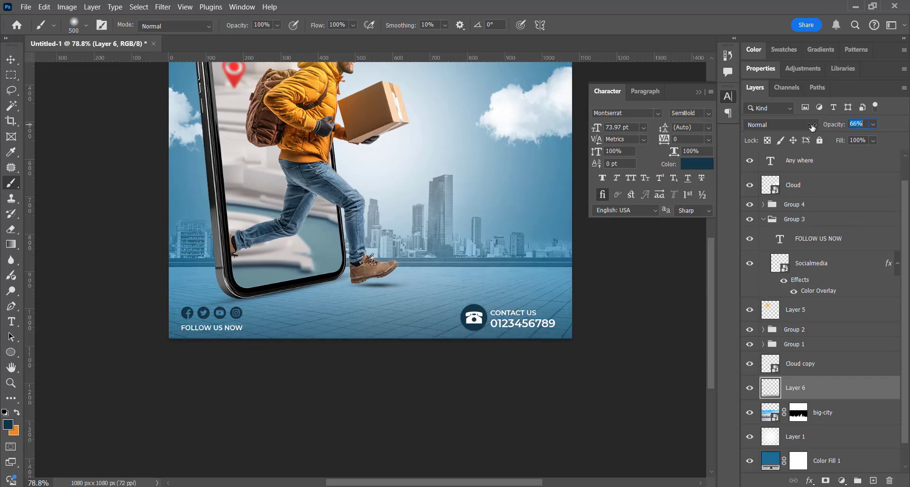
scroll(545, 284, up, 3)
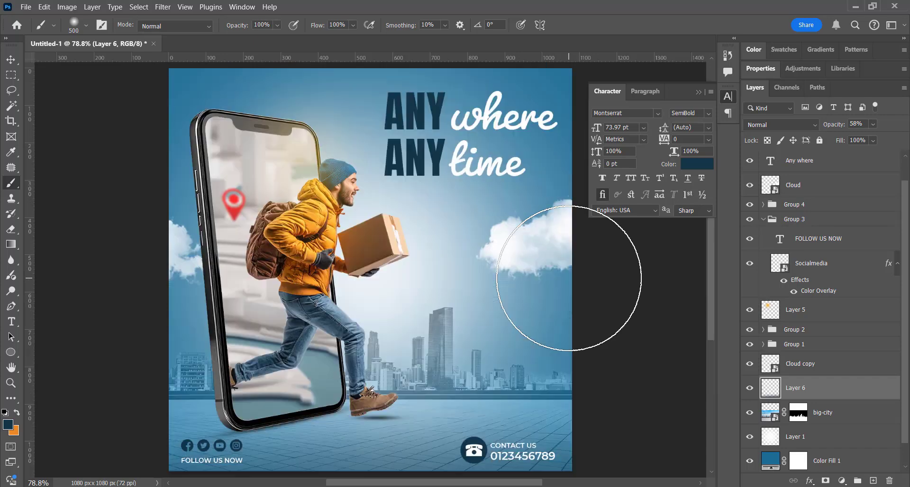
Hide the panels and fit the whole advertisement on screen to review the design.
click(11, 62)
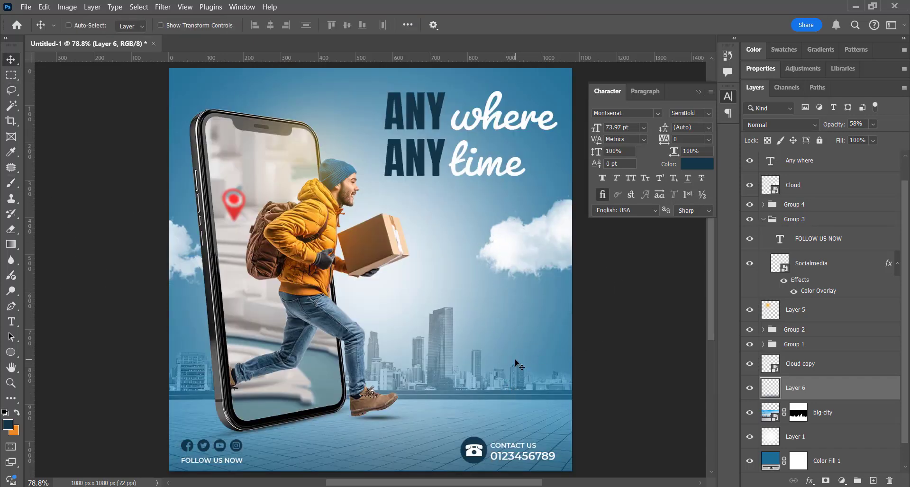
key(Tab)
key(ctrl+0)
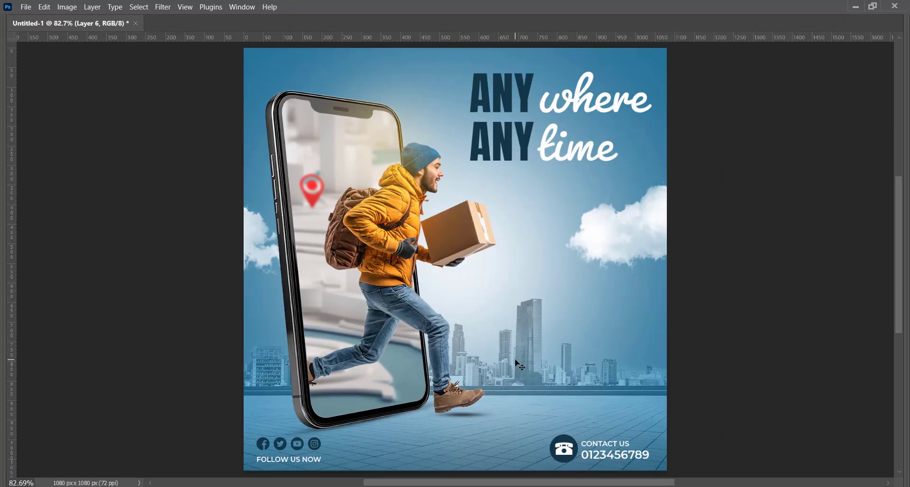